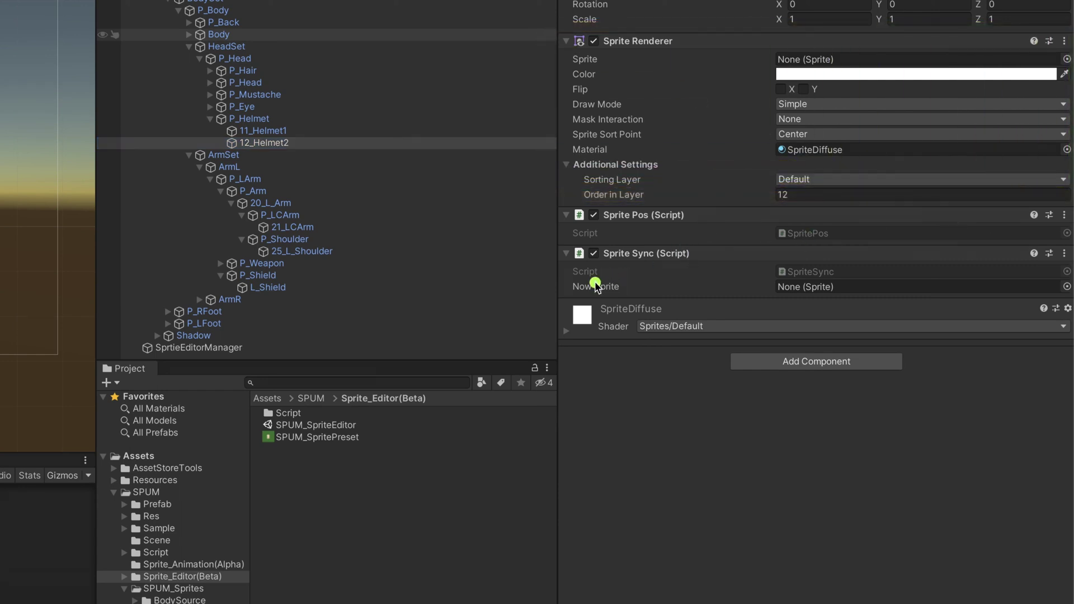
pyautogui.moveTo(552, 241); pyautogui.dragTo(918, 317)
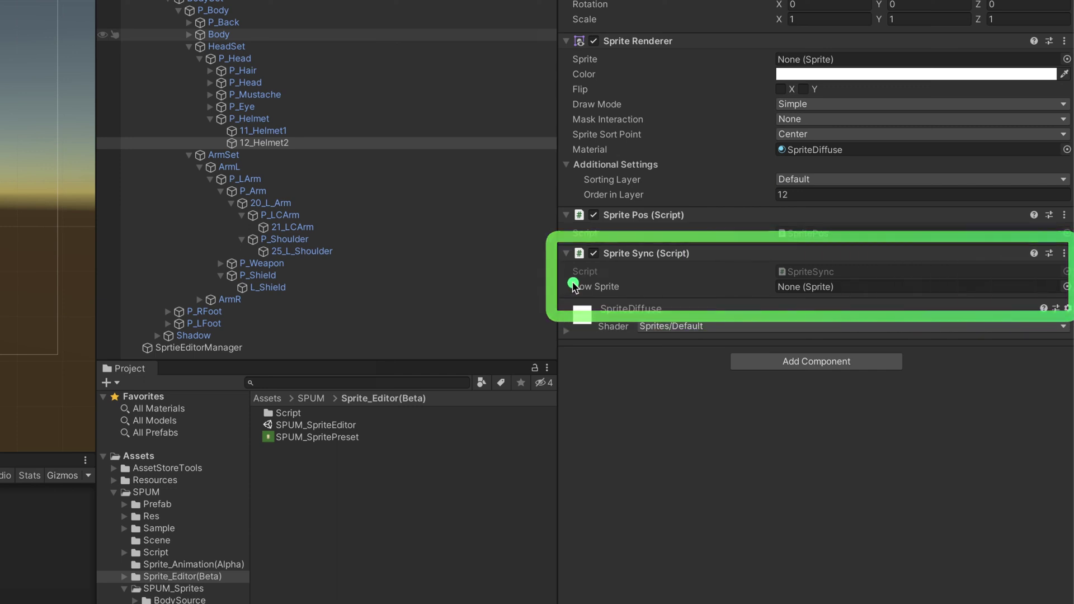
pyautogui.moveTo(573, 283)
pyautogui.mouseDown()
pyautogui.moveTo(853, 325)
pyautogui.moveTo(1069, 303)
pyautogui.mouseUp()
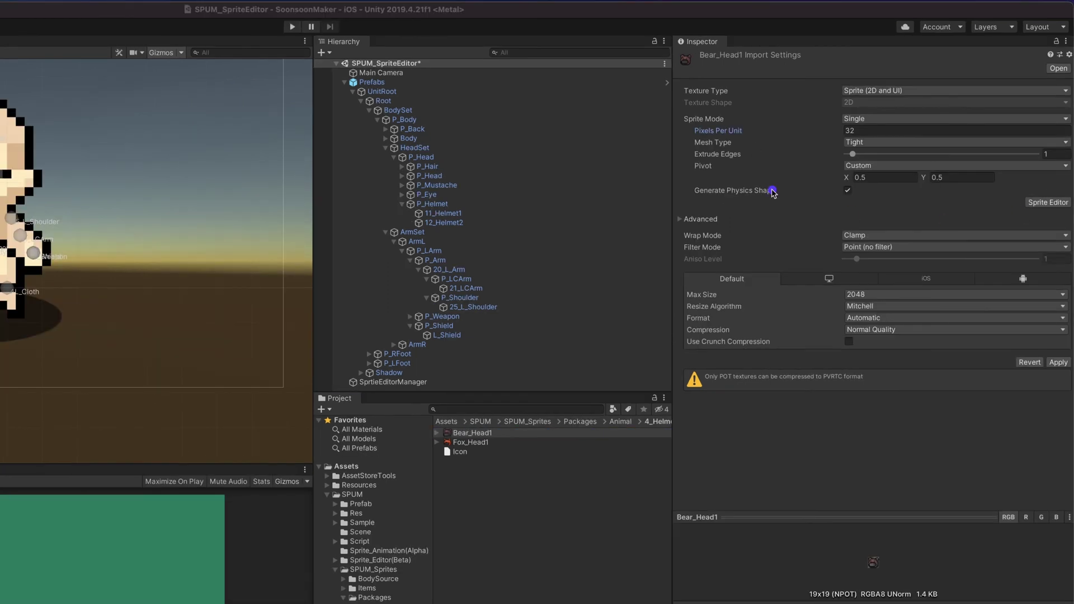
pyautogui.moveTo(672, 81); pyautogui.dragTo(1070, 176)
pyautogui.moveTo(680, 116)
pyautogui.mouseDown()
pyautogui.moveTo(791, 144)
pyautogui.moveTo(883, 147)
pyautogui.mouseUp()
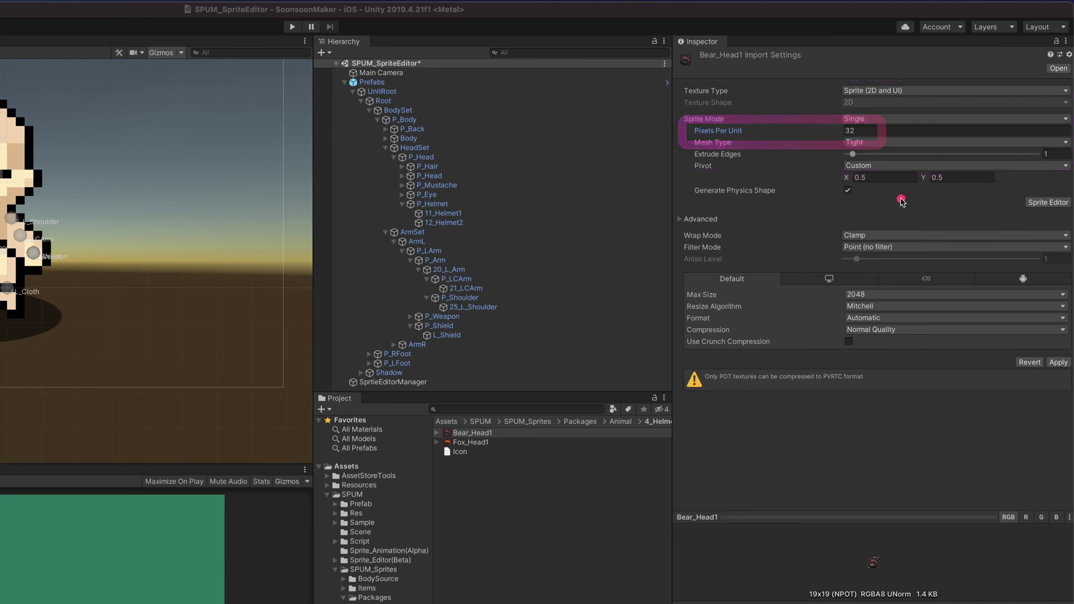
pyautogui.moveTo(687, 246)
pyautogui.mouseDown()
pyautogui.moveTo(769, 280)
pyautogui.moveTo(1060, 279)
pyautogui.mouseUp()
pyautogui.moveTo(1022, 190); pyautogui.dragTo(1071, 208)
# Change the Bear_Head1 sprite's pivot to Custom in the Sprite Editor, apply it and close the editor.
pyautogui.click(1041, 133)
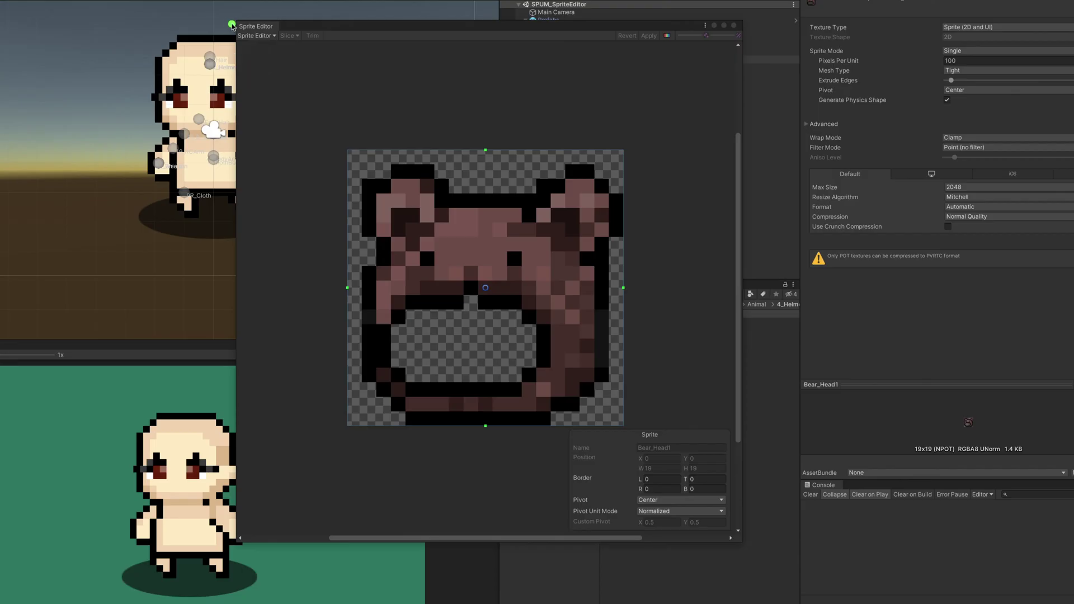
pyautogui.moveTo(234, 19)
pyautogui.mouseDown()
pyautogui.moveTo(358, 218)
pyautogui.moveTo(696, 566)
pyautogui.mouseUp()
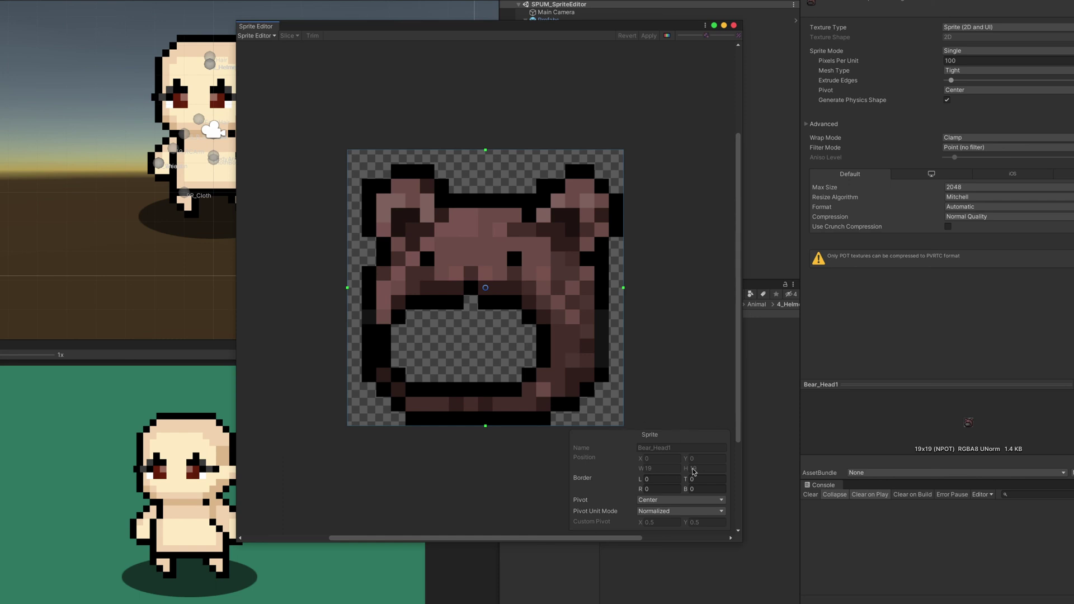
pyautogui.click(674, 499)
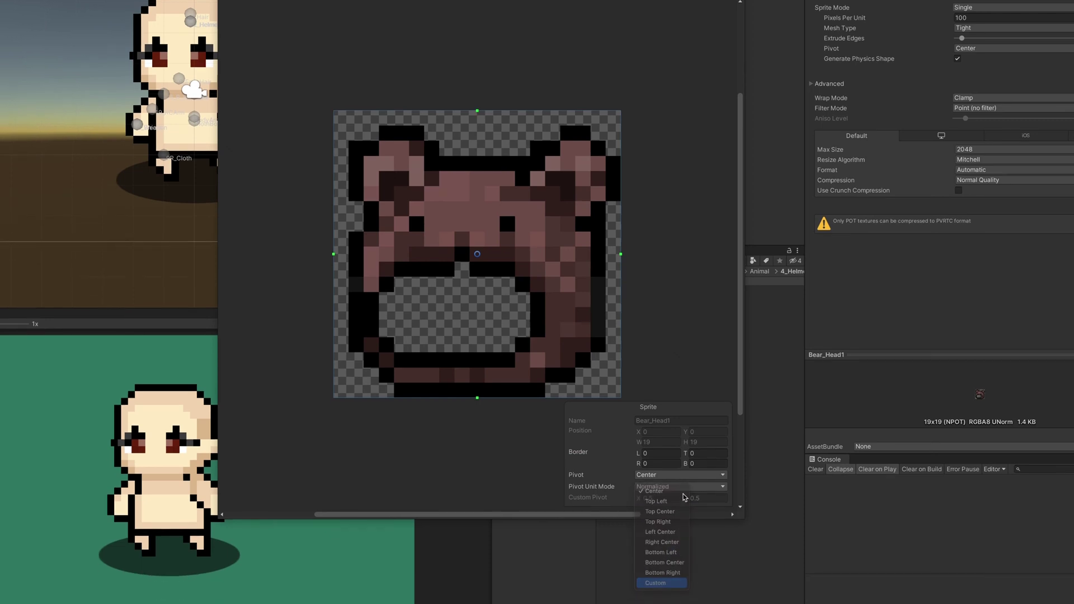
pyautogui.click(663, 583)
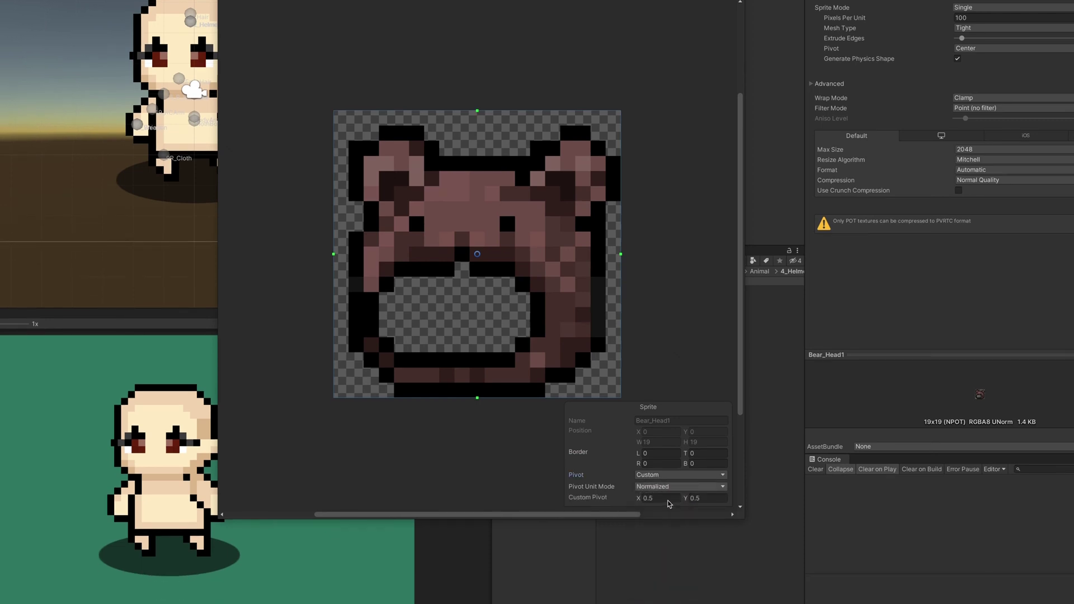
pyautogui.moveTo(559, 493); pyautogui.dragTo(738, 518)
pyautogui.click(701, 463)
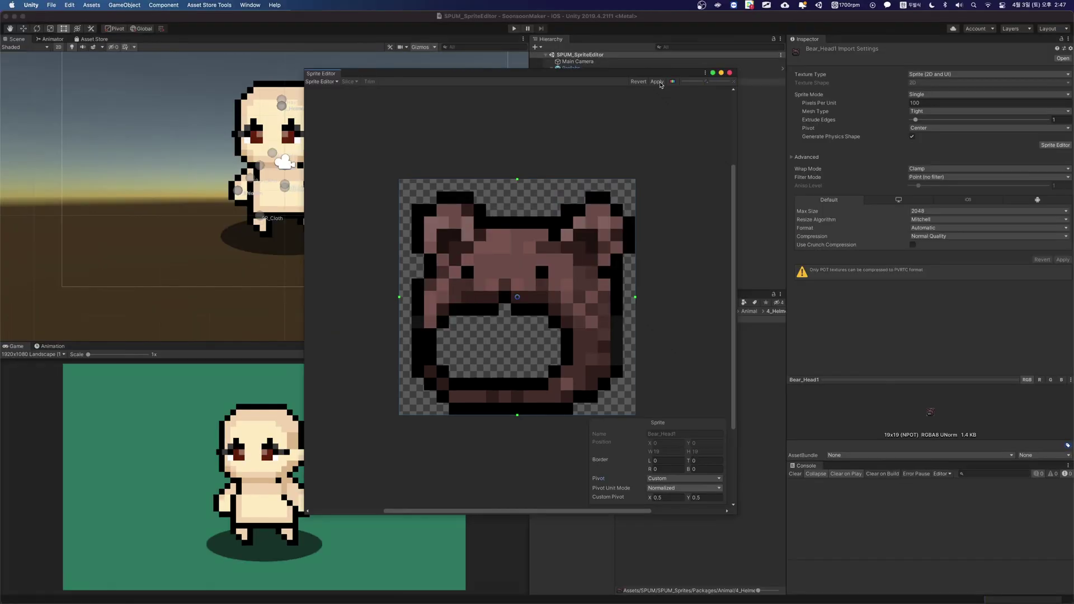
pyautogui.click(659, 82)
pyautogui.click(730, 72)
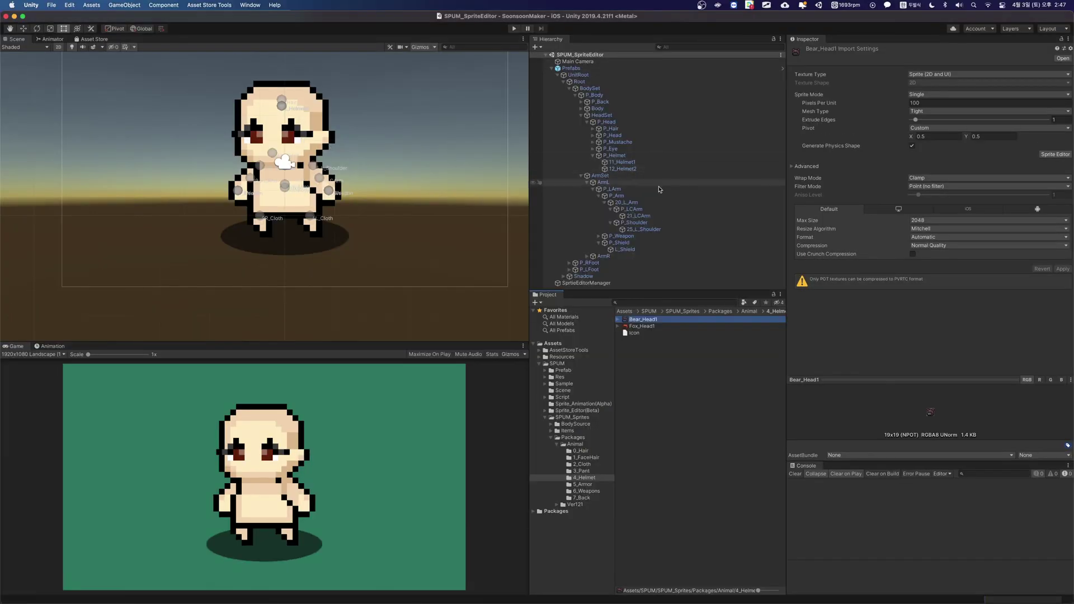
# Select 11_Helmet1 and assign Bear_Head1 as the Now Sprite of its Sprite Sync script.
pyautogui.click(622, 162)
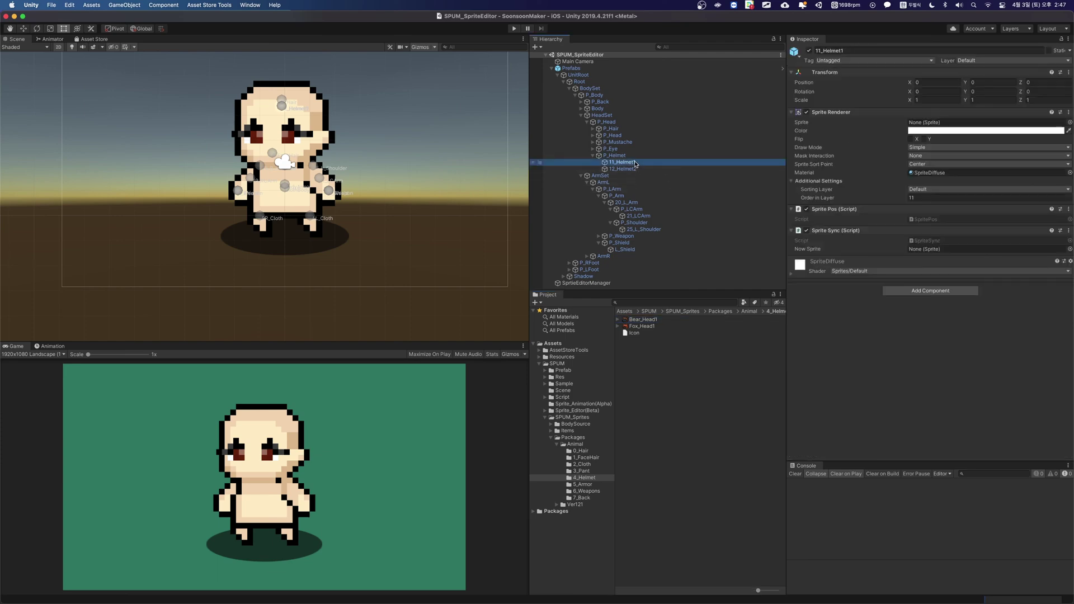
pyautogui.click(1053, 290)
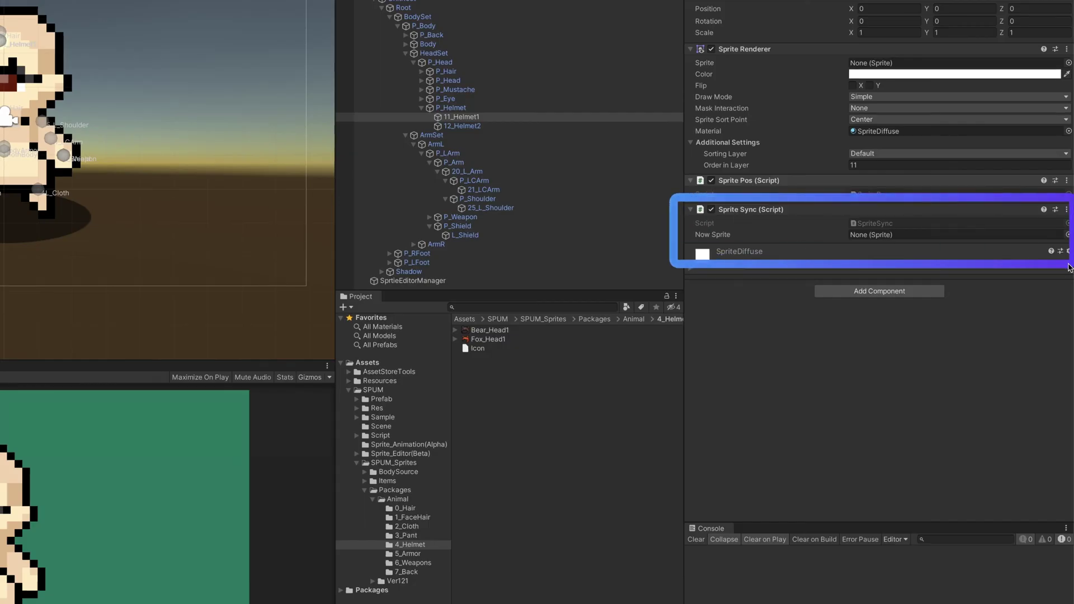
pyautogui.moveTo(490, 330); pyautogui.dragTo(891, 243)
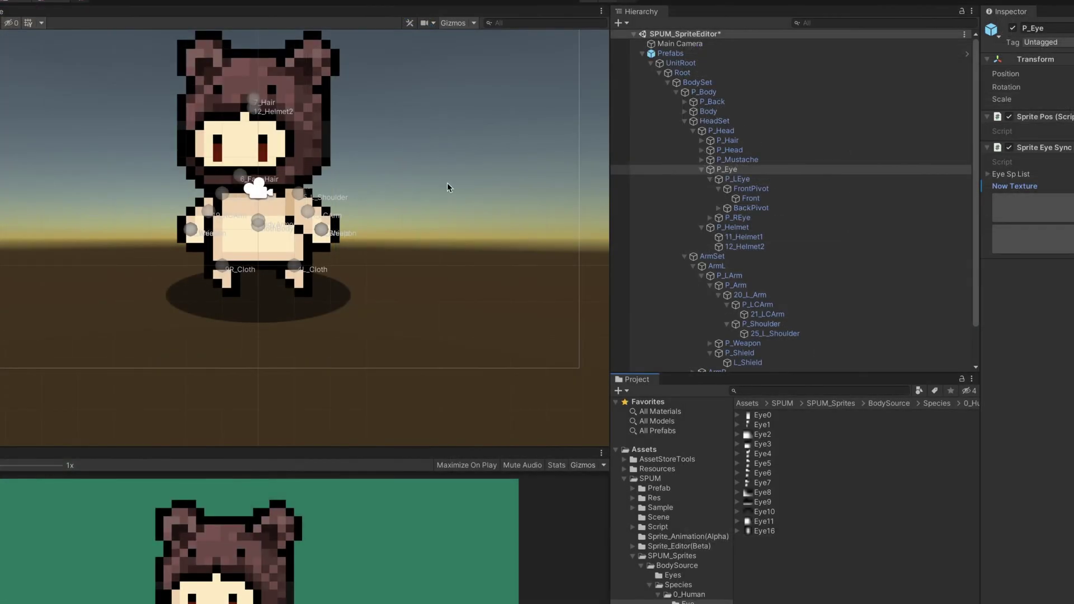
# Nudge 11_Helmet1 down to about Y -0.016 in the scene and sync its sprite's pivot to that position.
pyautogui.click(771, 238)
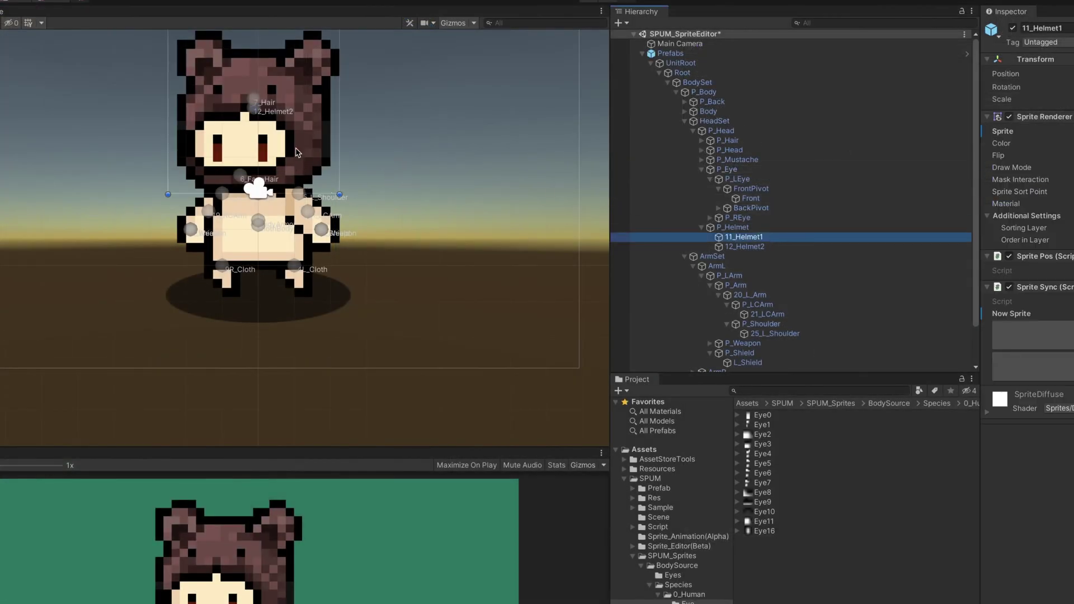
pyautogui.moveTo(253, 112); pyautogui.dragTo(288, 177, button='middle')
pyautogui.scroll(5, 288, 177)
pyautogui.press('w')
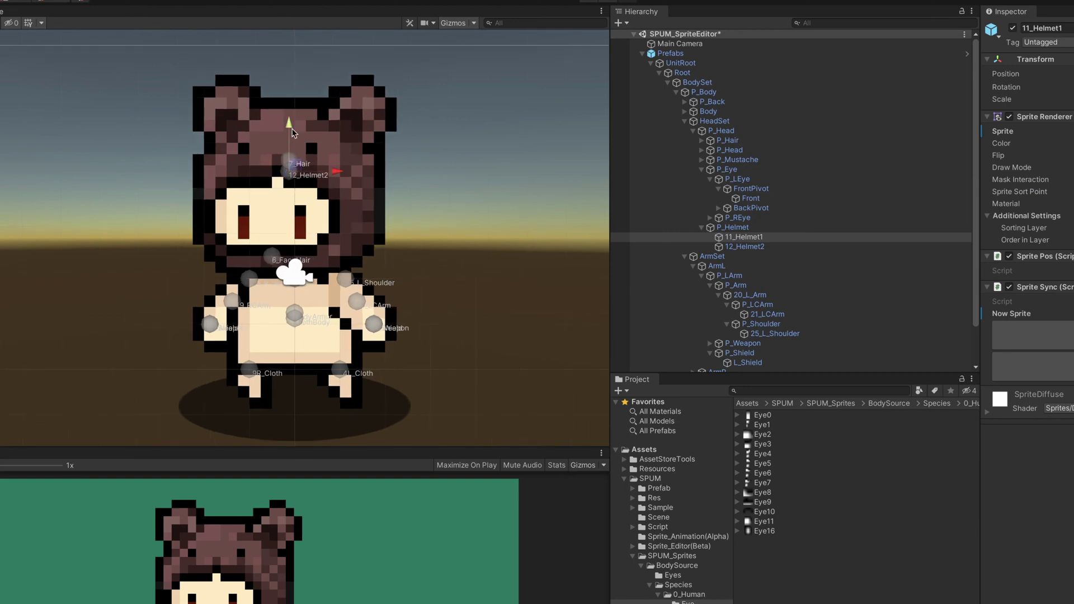
pyautogui.moveTo(293, 133); pyautogui.dragTo(323, 186)
pyautogui.press('super+z')
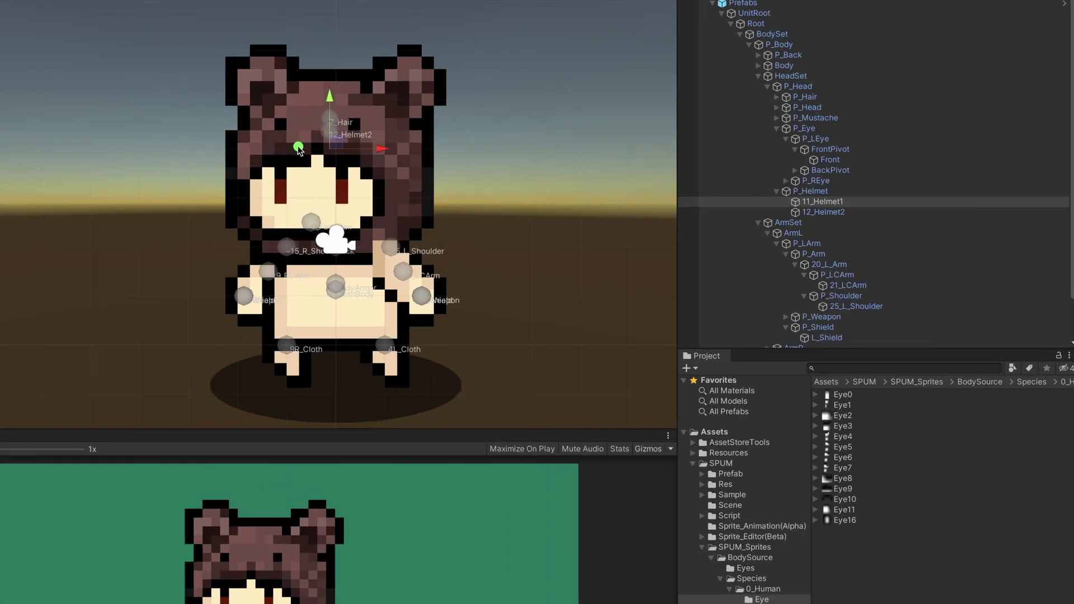
pyautogui.moveTo(335, 145)
pyautogui.mouseDown()
pyautogui.moveTo(349, 133)
pyautogui.moveTo(344, 143)
pyautogui.moveTo(337, 132)
pyautogui.moveTo(343, 140)
pyautogui.mouseUp()
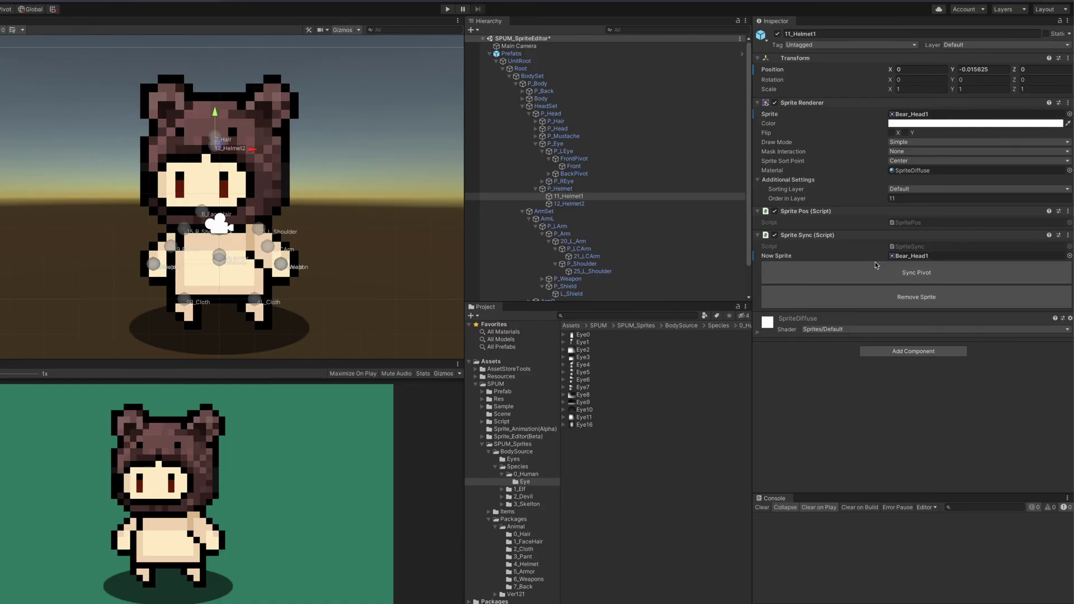
pyautogui.click(875, 280)
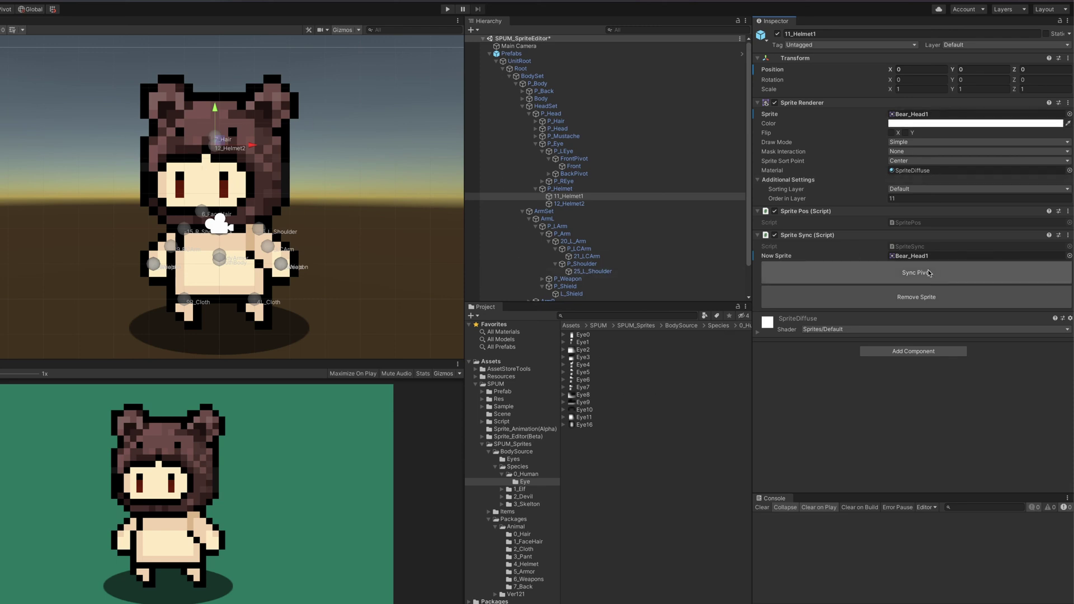
# Locate the Bear_Head1 texture from the helmet's Now Sprite and check the synced pivot in its import settings.
pyautogui.click(924, 256)
pyautogui.click(593, 334)
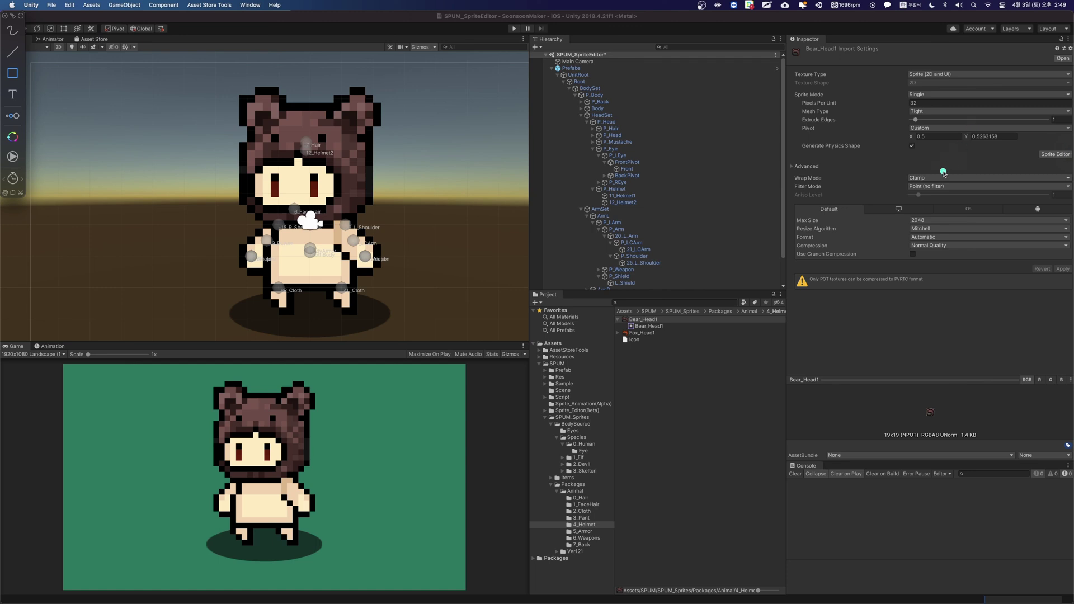
# Open Bear_Cloth1 in the Sprite Editor and examine its Multiple sprite mode and its two arm slices and body slice.
pyautogui.click(588, 533)
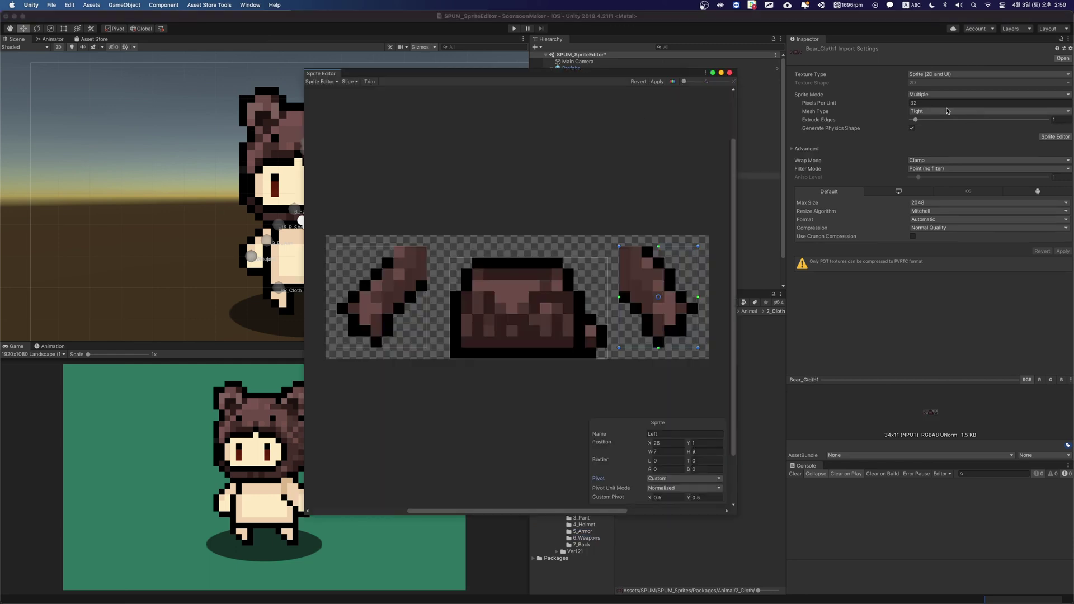
pyautogui.hotkey('alt', 'Tab')
pyautogui.moveTo(789, 83); pyautogui.dragTo(1069, 144)
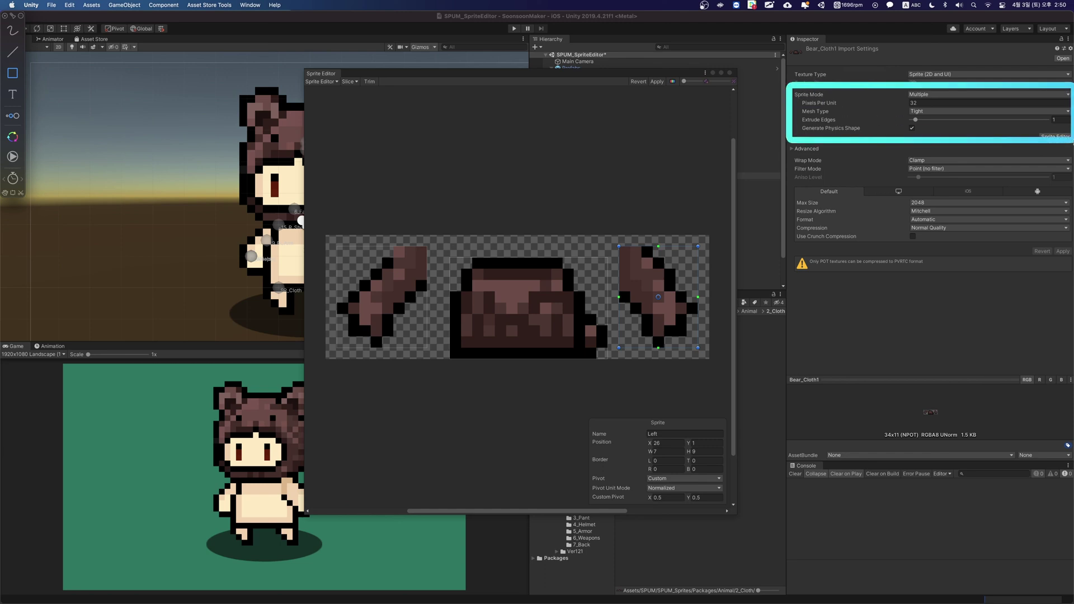
pyautogui.hotkey('ctrl', 'shift', 'a')
pyautogui.hotkey('ctrl', 'shift', 'a')
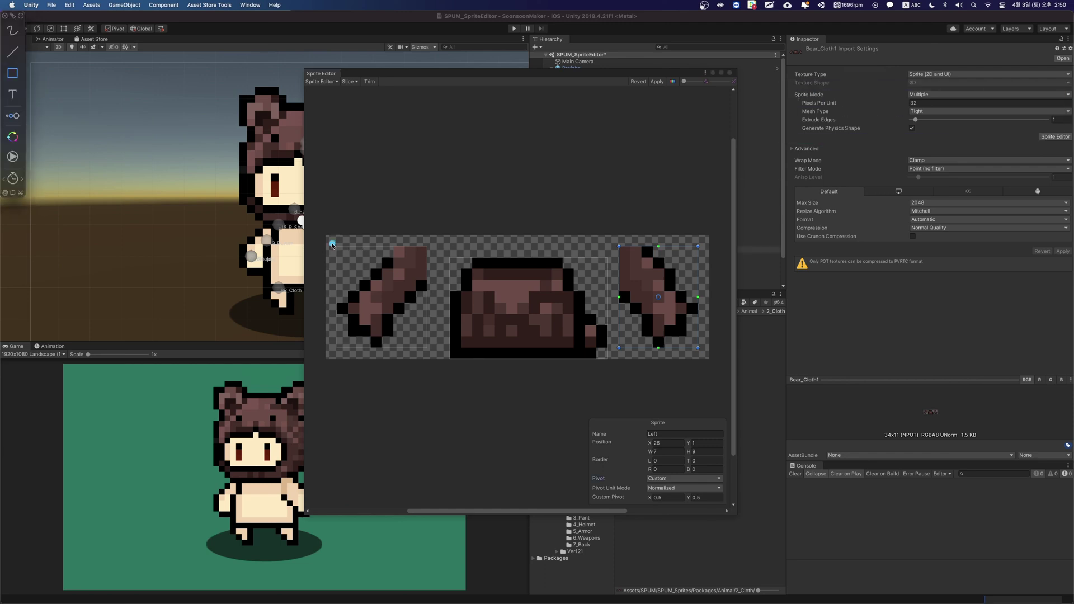
pyautogui.moveTo(329, 240); pyautogui.dragTo(440, 360)
pyautogui.moveTo(329, 239); pyautogui.dragTo(435, 356)
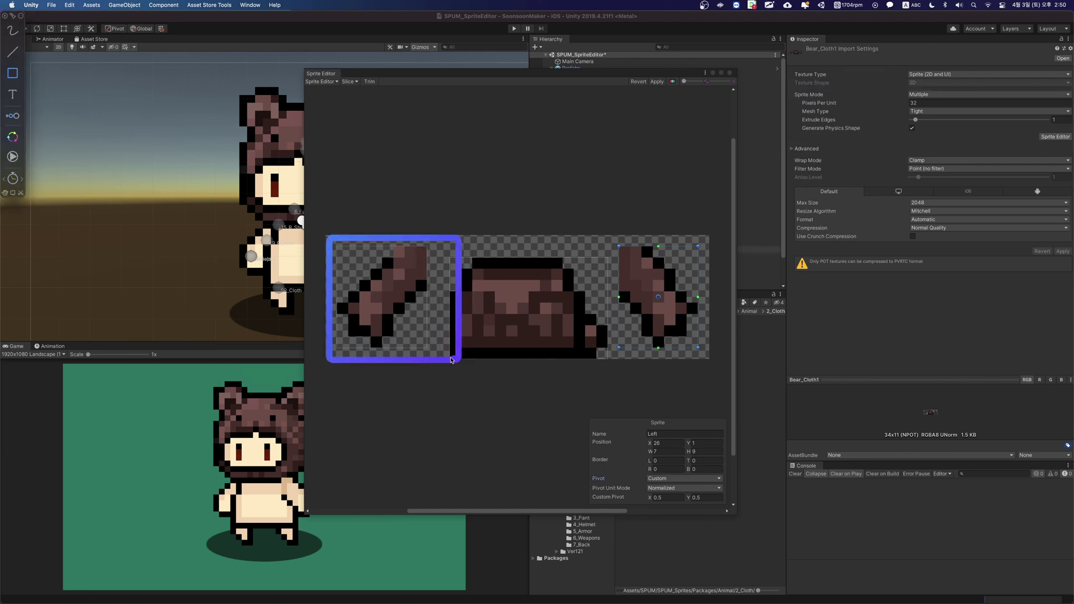
pyautogui.moveTo(441, 250); pyautogui.dragTo(611, 368)
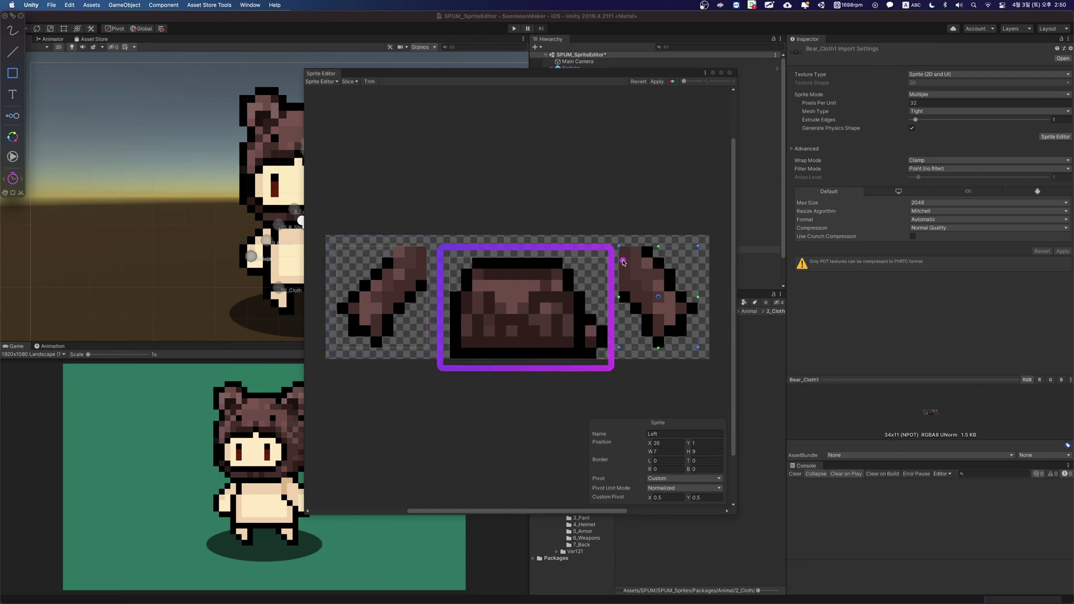
pyautogui.moveTo(615, 238); pyautogui.dragTo(699, 366)
pyautogui.hotkey('ctrl', 'shift', 'a')
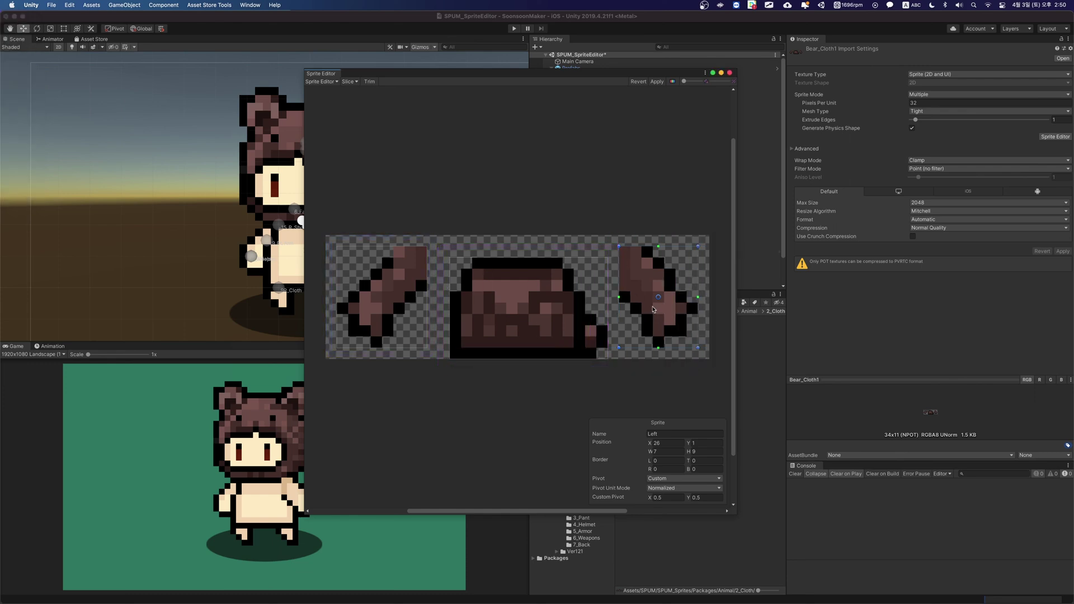
pyautogui.hotkey('ctrl', 'shift', 'a')
# Check the name and custom pivot settings of the Right, Body and Left slices of Bear_Cloth1.
pyautogui.moveTo(577, 418); pyautogui.dragTo(746, 455)
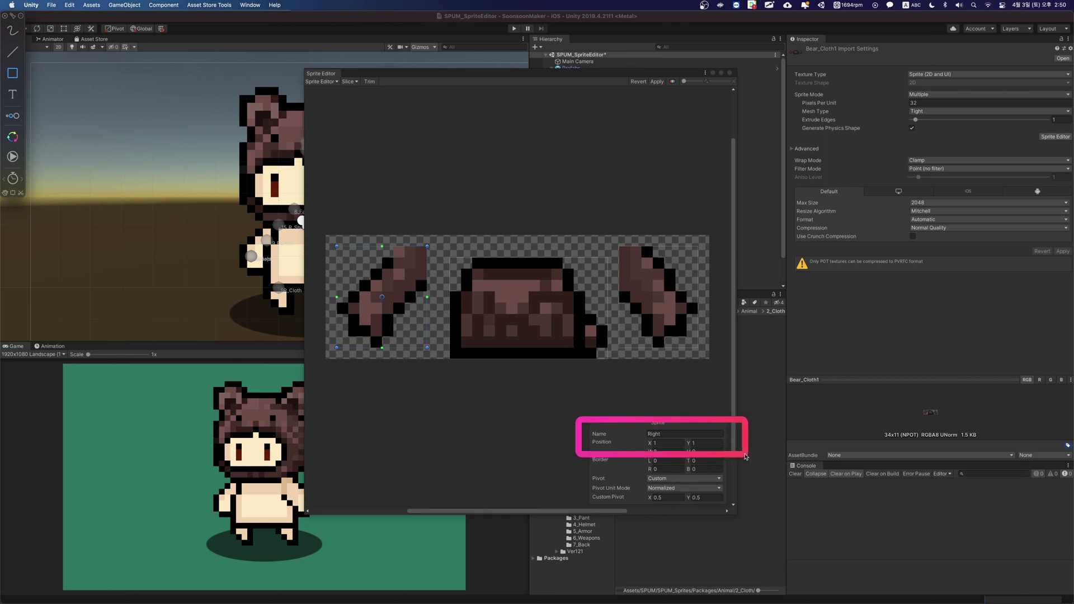
pyautogui.hotkey('ctrl', 'shift', 'a')
pyautogui.click(456, 269)
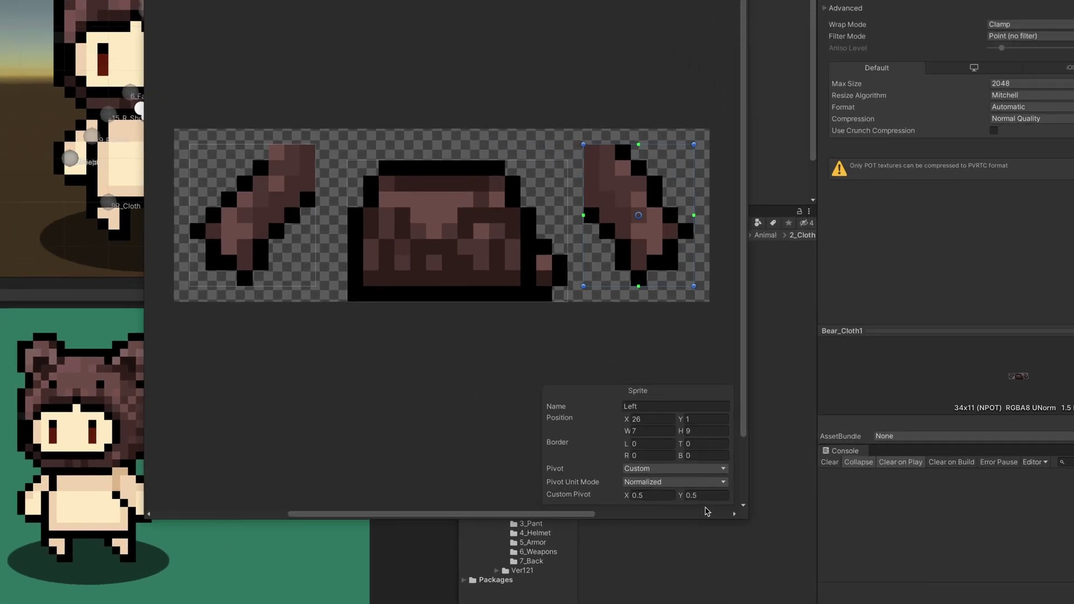
pyautogui.moveTo(535, 455); pyautogui.dragTo(734, 502)
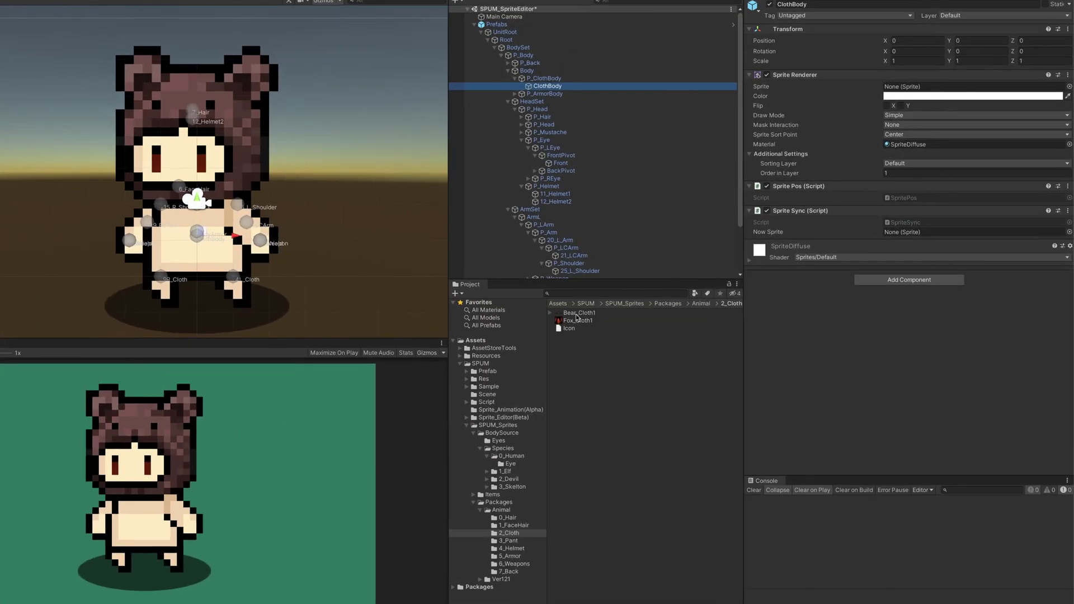
# Assign the Bear_Cloth1 Body sprite to ClothBody and the Left sprite to 21_LCArm as their Now Sprite.
pyautogui.moveTo(576, 315); pyautogui.dragTo(915, 232)
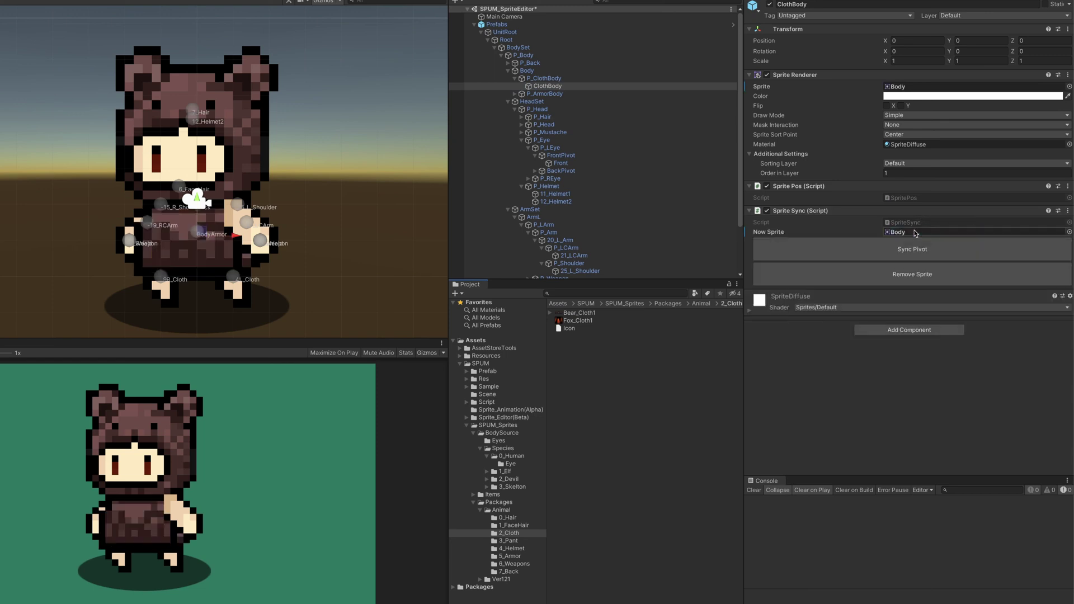
pyautogui.click(257, 225)
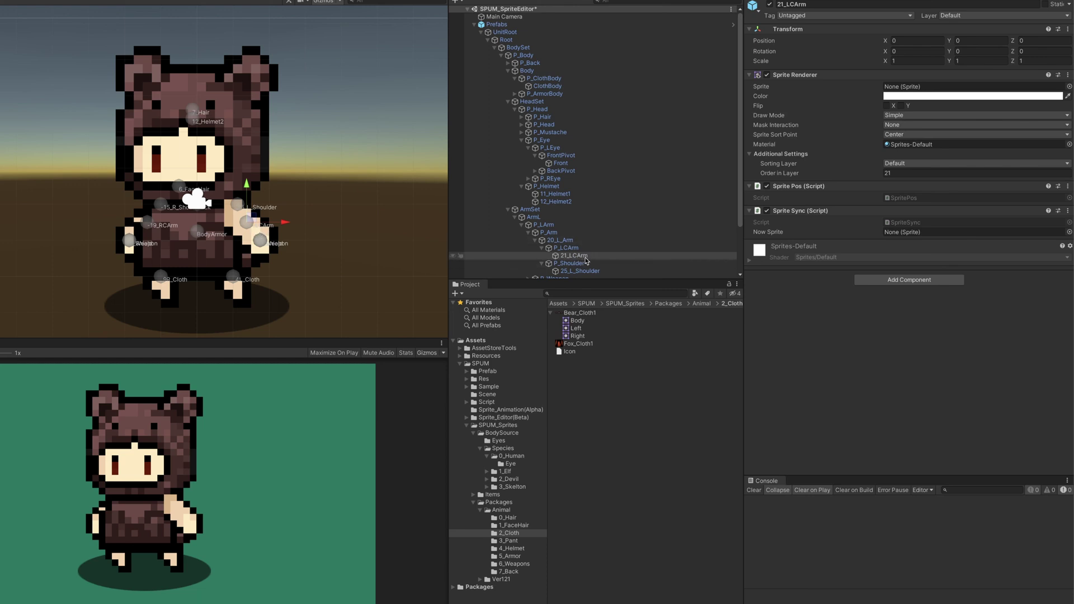
pyautogui.moveTo(576, 331); pyautogui.dragTo(907, 233)
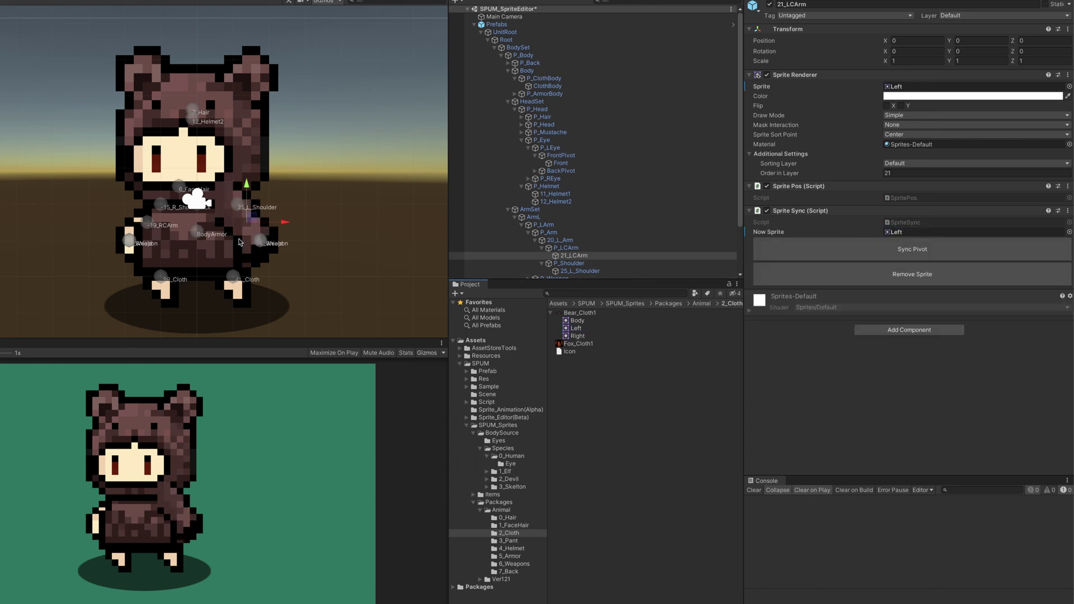
# Select -19_RCArm and assign the Right sprite of Bear_Cloth1 as its Now Sprite.
pyautogui.click(128, 245)
pyautogui.moveTo(132, 220); pyautogui.dragTo(162, 221, button='middle')
pyautogui.click(179, 221)
pyautogui.moveTo(577, 335); pyautogui.dragTo(918, 232)
# Move the -19_RCArm sleeve to about X -0.016, Y -0.031 so it fits over the arm.
pyautogui.moveTo(95, 220); pyautogui.dragTo(209, 220, button='middle')
pyautogui.scroll(5, 263, 247)
pyautogui.moveTo(297, 216); pyautogui.dragTo(294, 225)
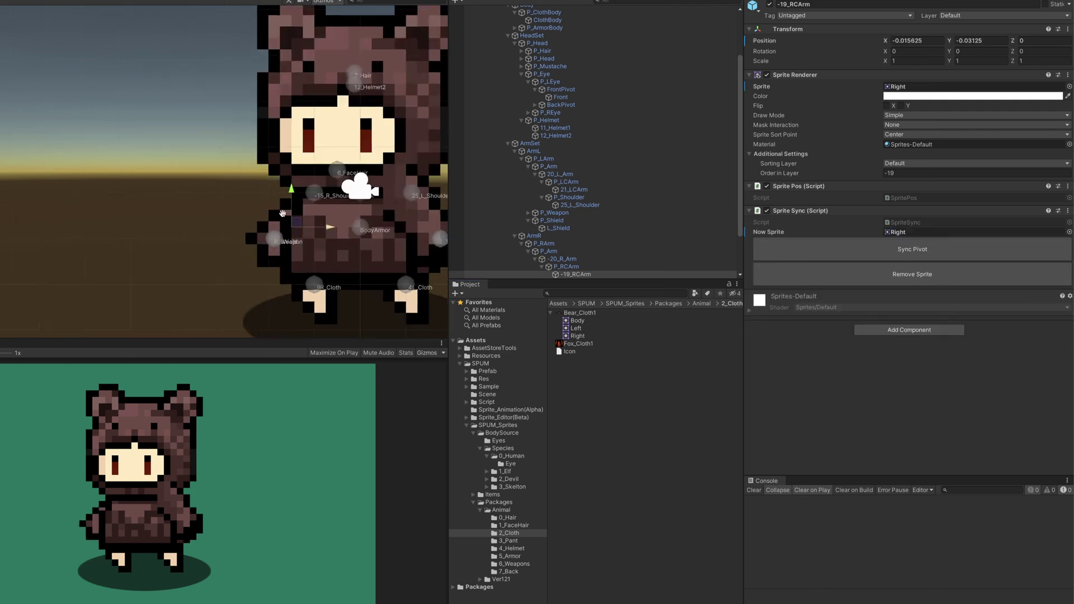
# Move the 21_LCArm sleeve to about X 0.031, Y -0.031 and sync its sprite's pivot.
pyautogui.moveTo(282, 214); pyautogui.dragTo(66, 215, button='middle')
pyautogui.moveTo(244, 213); pyautogui.dragTo(286, 215, button='middle')
pyautogui.click(269, 226)
pyautogui.click(270, 227)
pyautogui.moveTo(263, 217)
pyautogui.mouseDown()
pyautogui.moveTo(279, 214)
pyautogui.moveTo(269, 238)
pyautogui.moveTo(274, 228)
pyautogui.mouseUp()
pyautogui.moveTo(275, 228); pyautogui.dragTo(374, 231, button='middle')
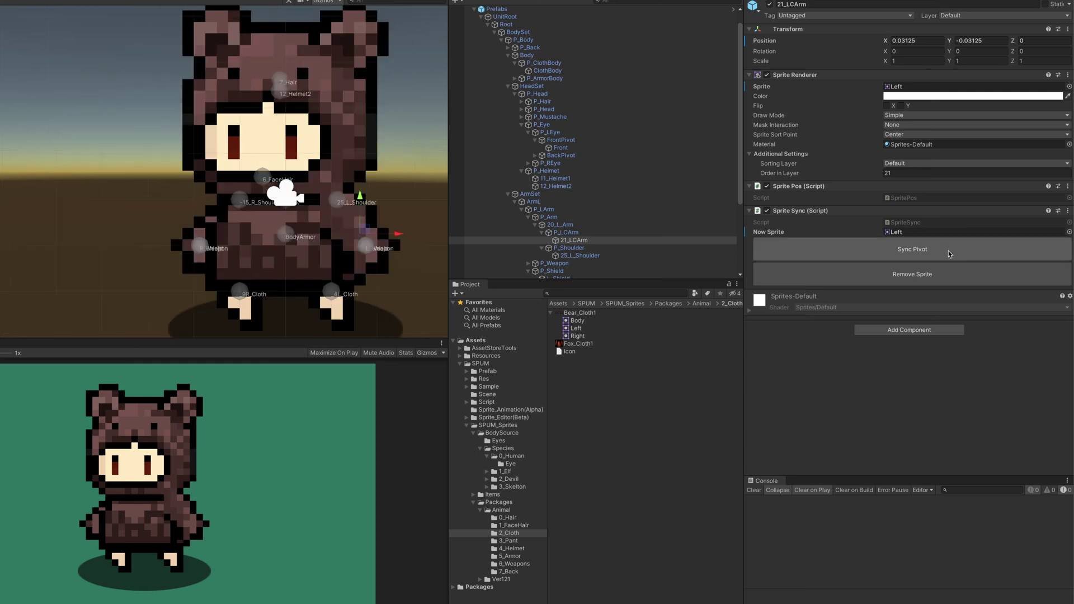
pyautogui.click(949, 254)
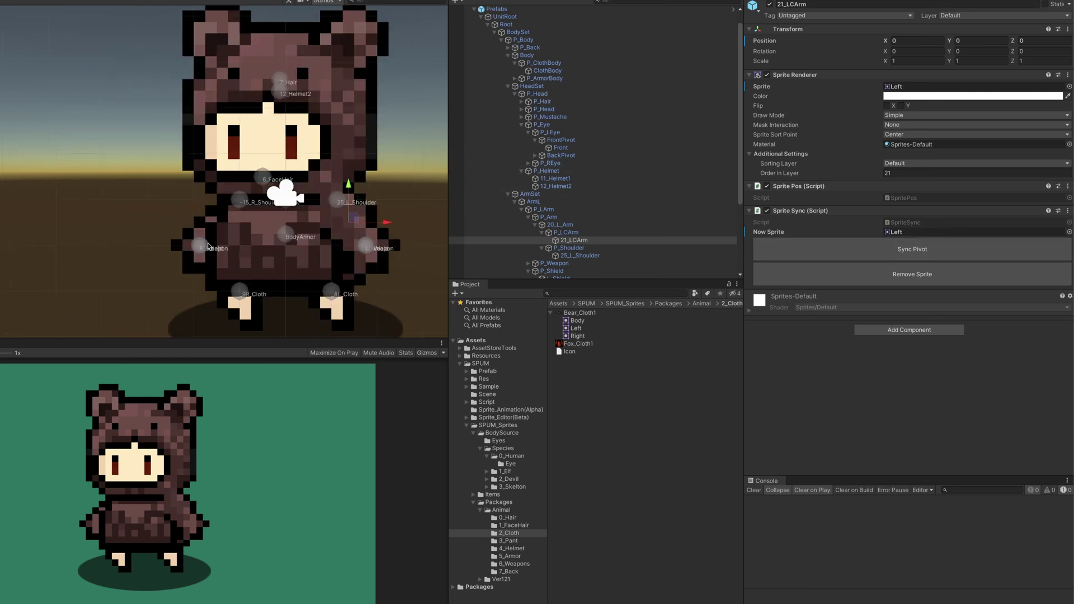
# Sync the sprite pivot of -19_RCArm and select BodyArmor.
pyautogui.click(208, 246)
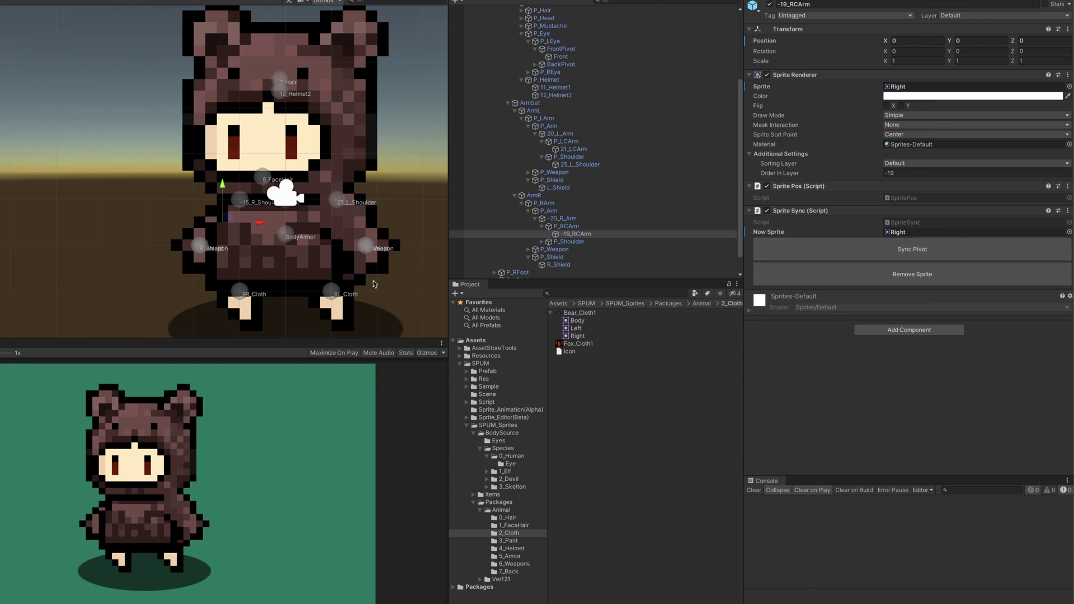
pyautogui.click(303, 245)
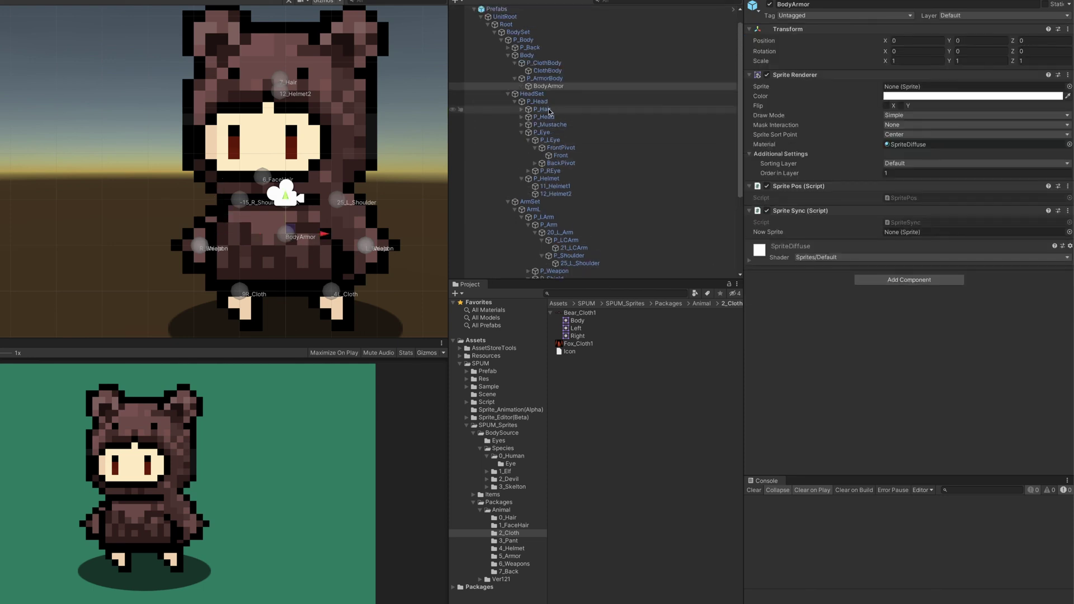
# Move the ClothBody sprite down to about Y -0.016 and sync its sprite's pivot.
pyautogui.click(554, 71)
pyautogui.scroll(1, 546, 93)
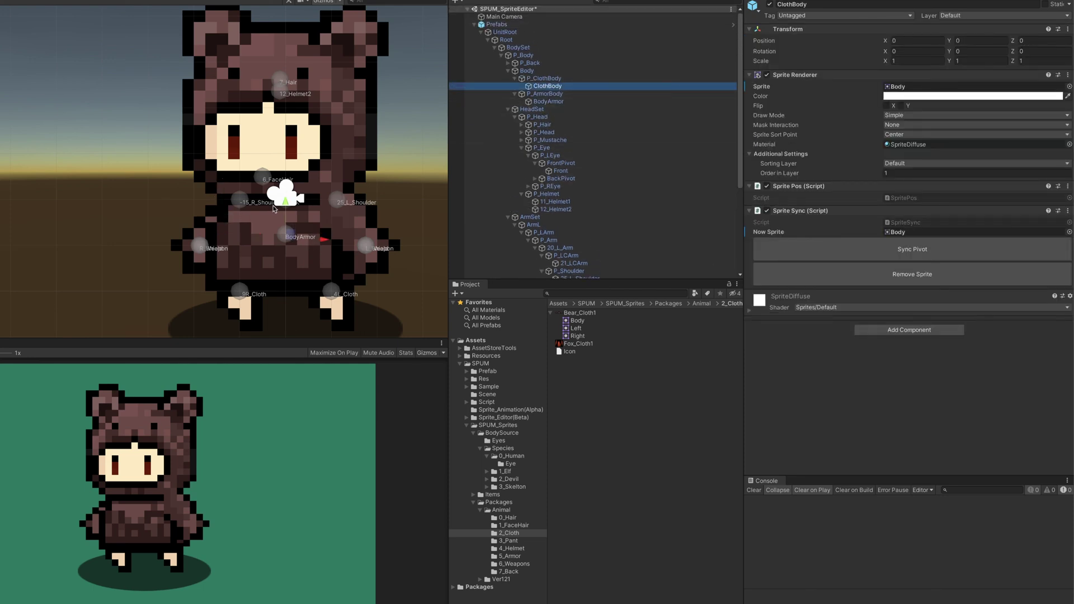
pyautogui.moveTo(286, 206)
pyautogui.mouseDown()
pyautogui.moveTo(287, 237)
pyautogui.moveTo(288, 198)
pyautogui.moveTo(287, 211)
pyautogui.mouseUp()
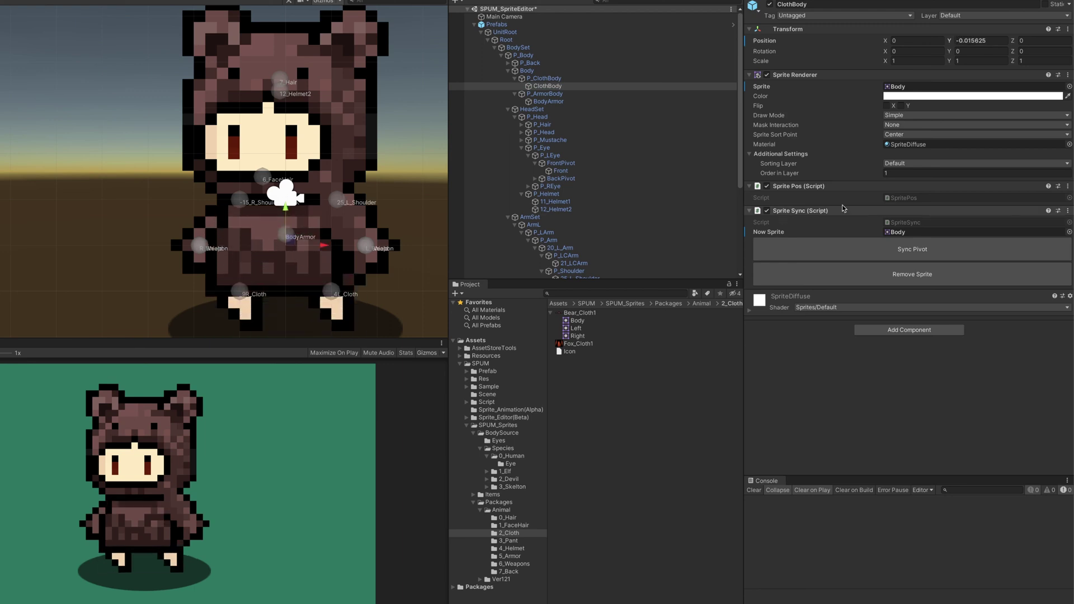
pyautogui.click(913, 247)
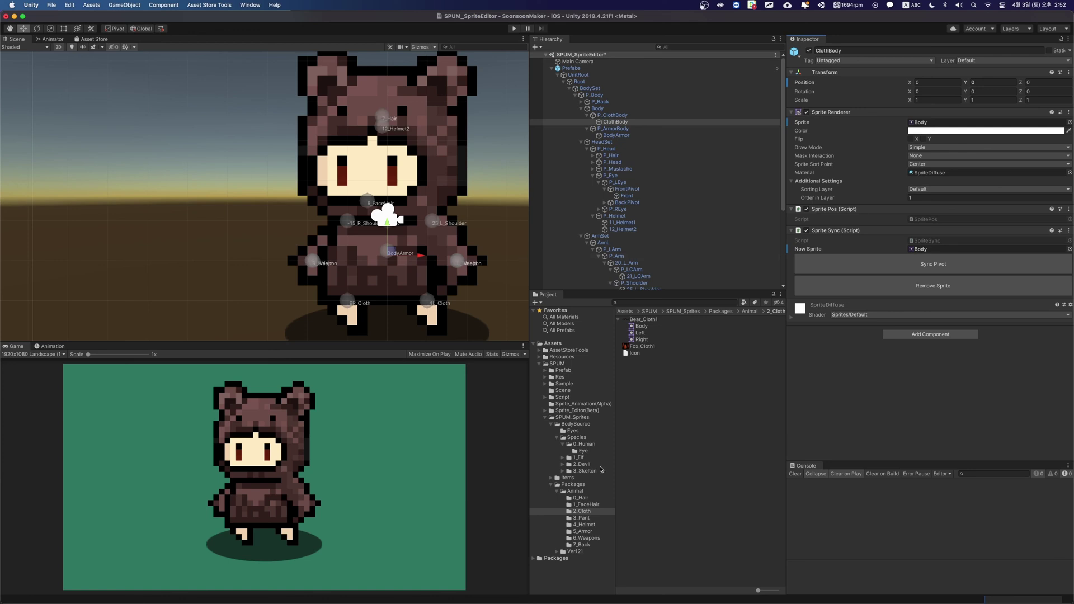
# Select Bear_Pant1 in the Animal package's 3_Pant folder and set its texture type to Sprite (2D and UI).
pyautogui.click(592, 519)
pyautogui.click(643, 319)
pyautogui.click(944, 74)
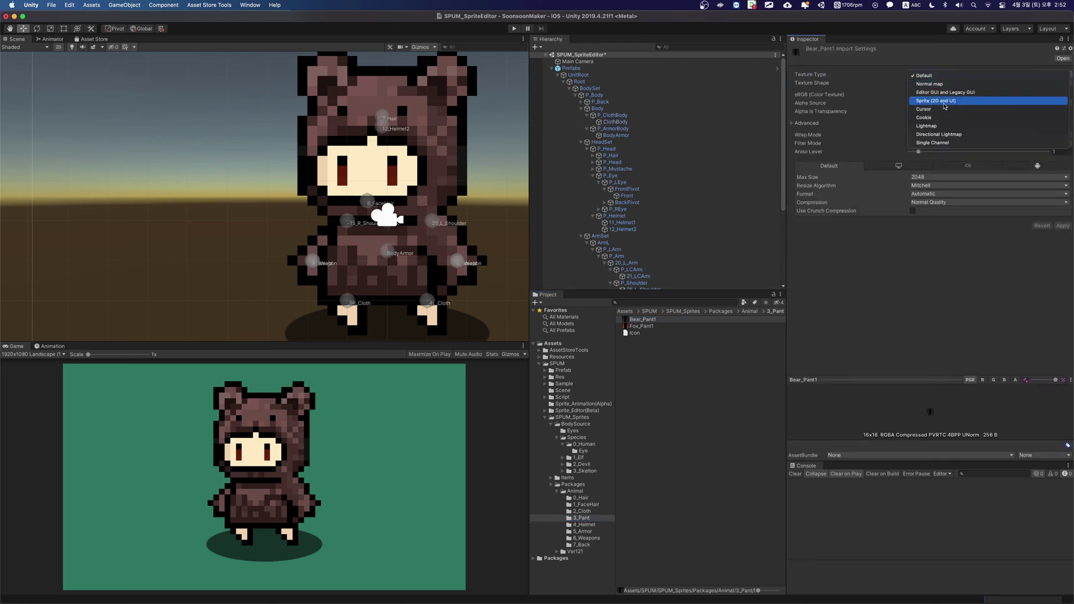
pyautogui.click(945, 102)
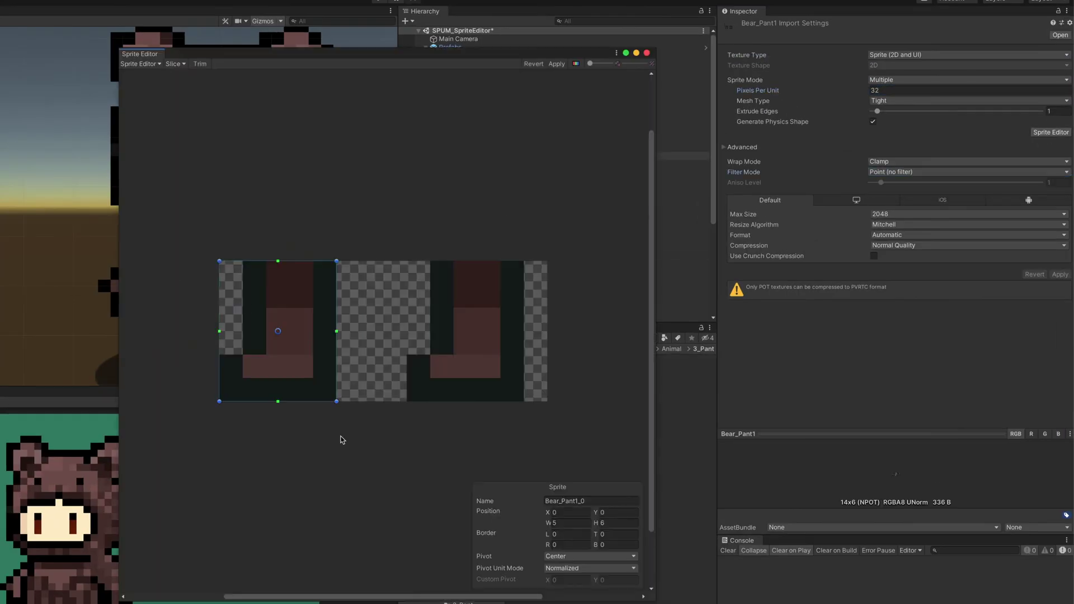
# Name the first leg slice of Bear_Pant1 Right, then slice the other leg at X 8, Y 0, size 5 by 6, as Left.
pyautogui.click(590, 501)
pyautogui.write('Right')
pyautogui.moveTo(521, 261); pyautogui.dragTo(407, 400)
pyautogui.click(591, 501)
pyautogui.write('Left')
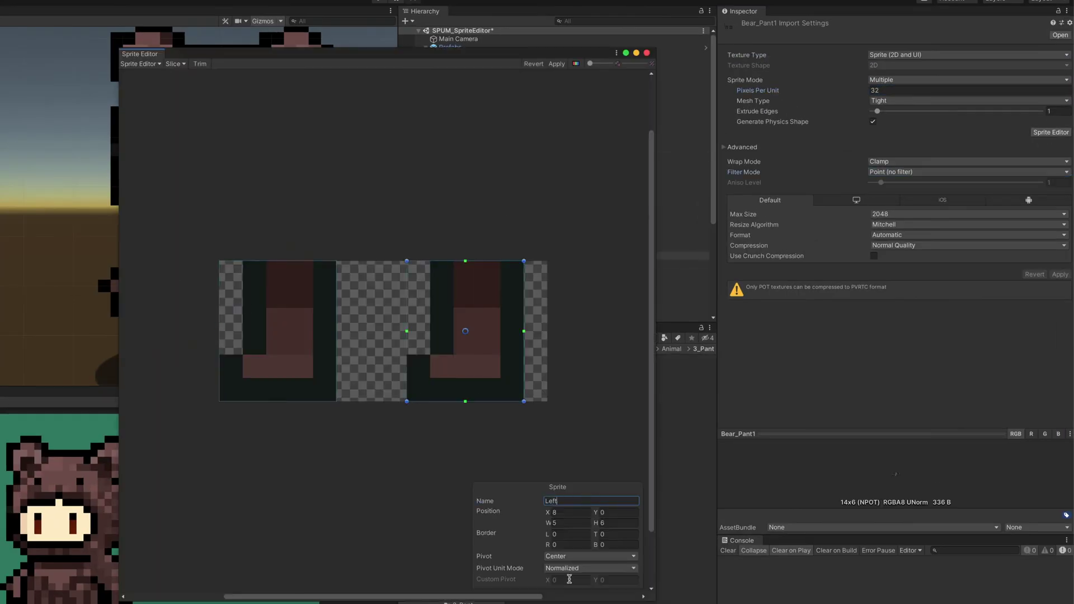
# Adjust the pivot and pivot unit mode of the Left slice.
pyautogui.click(568, 556)
pyautogui.click(565, 587)
pyautogui.click(566, 567)
pyautogui.click(563, 576)
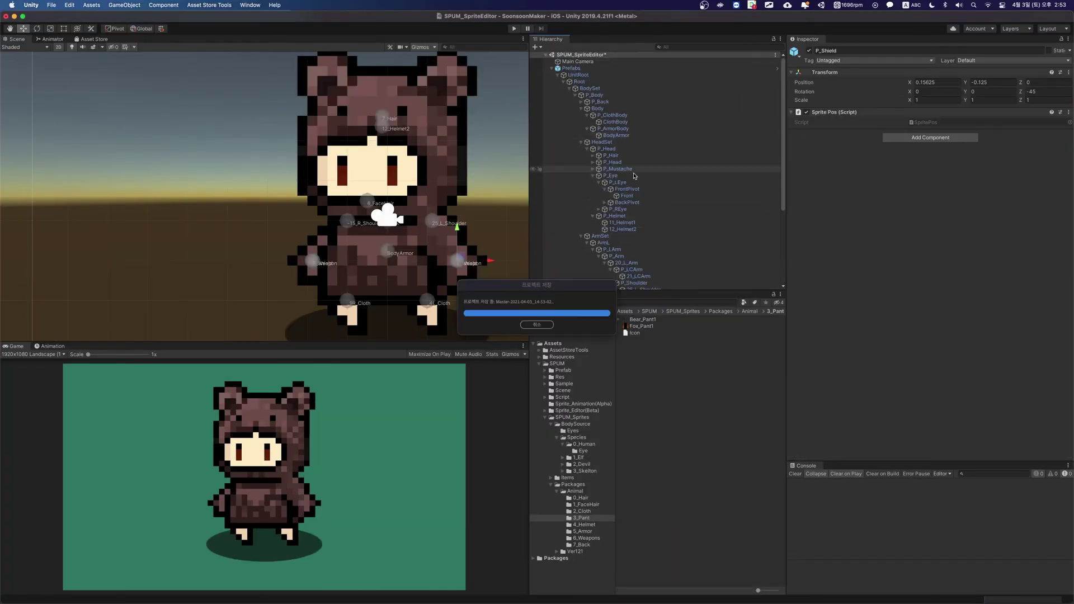
# Assign the Right sprite of Bear_Pant1 as _9R_Cloth's Now Sprite, sync its pivot, and select the left foot's cloth object.
pyautogui.click(604, 266)
pyautogui.click(618, 320)
pyautogui.moveTo(641, 333); pyautogui.dragTo(912, 250)
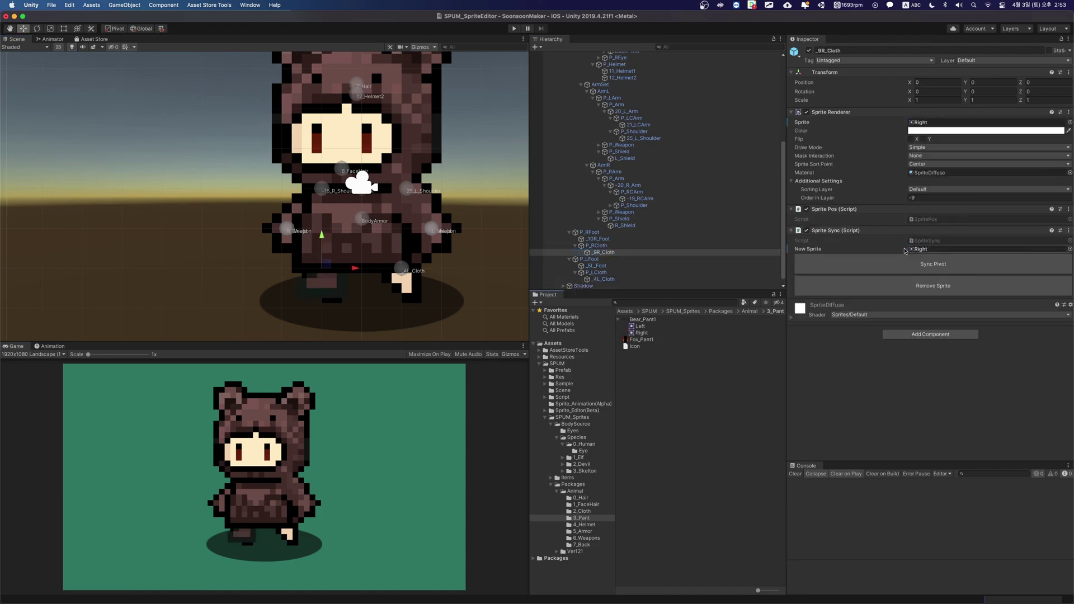
pyautogui.click(918, 268)
pyautogui.click(603, 279)
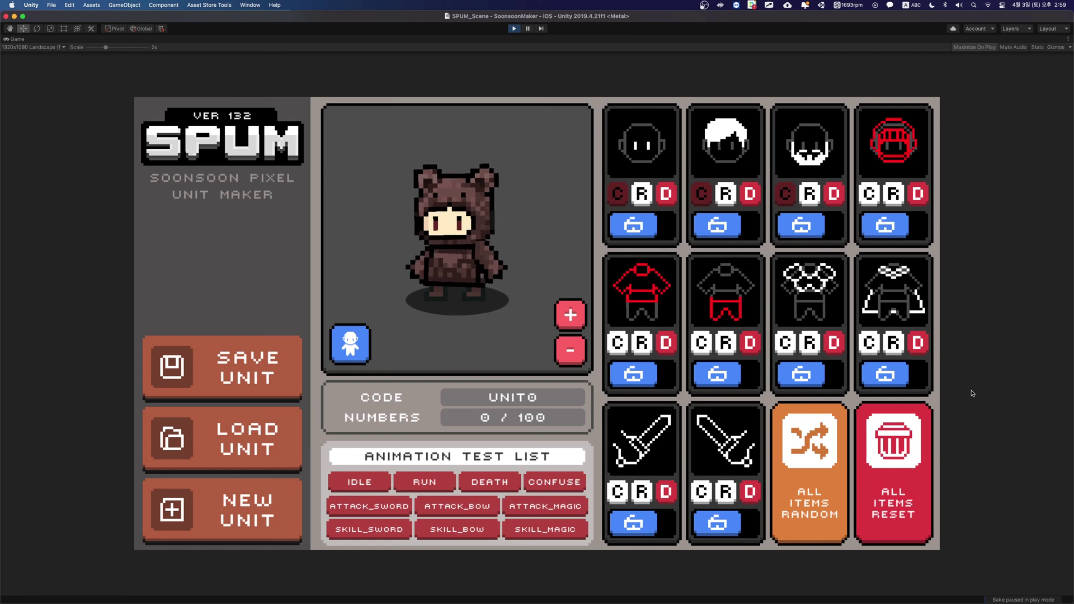
# Equip the unit with the orange fox helmet and the matching fox cloth.
pyautogui.click(901, 159)
pyautogui.scroll(-5, 911, 278)
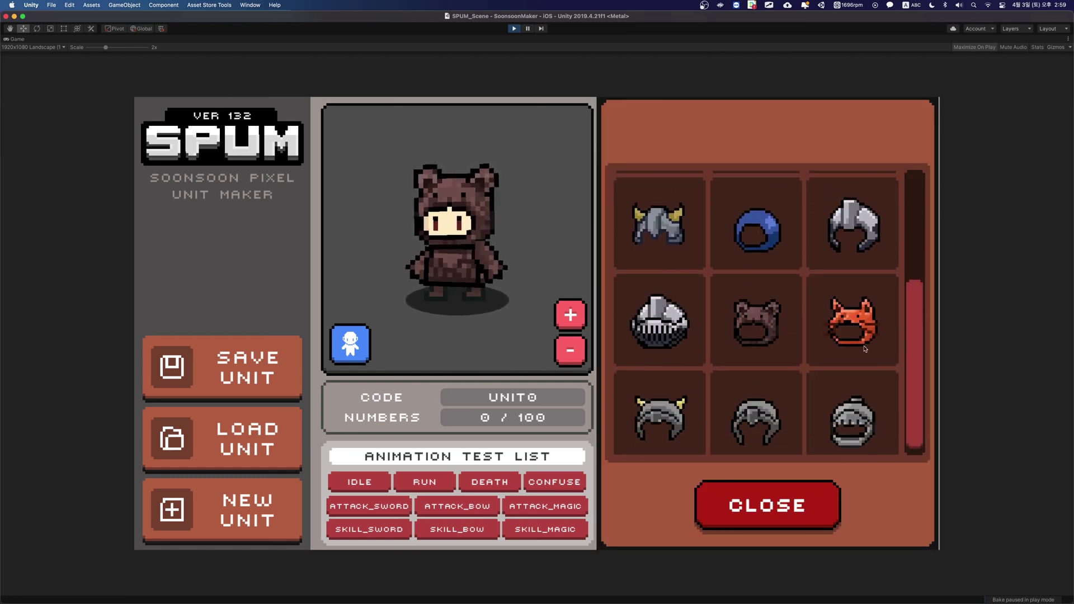
pyautogui.click(856, 324)
pyautogui.click(655, 291)
pyautogui.click(853, 411)
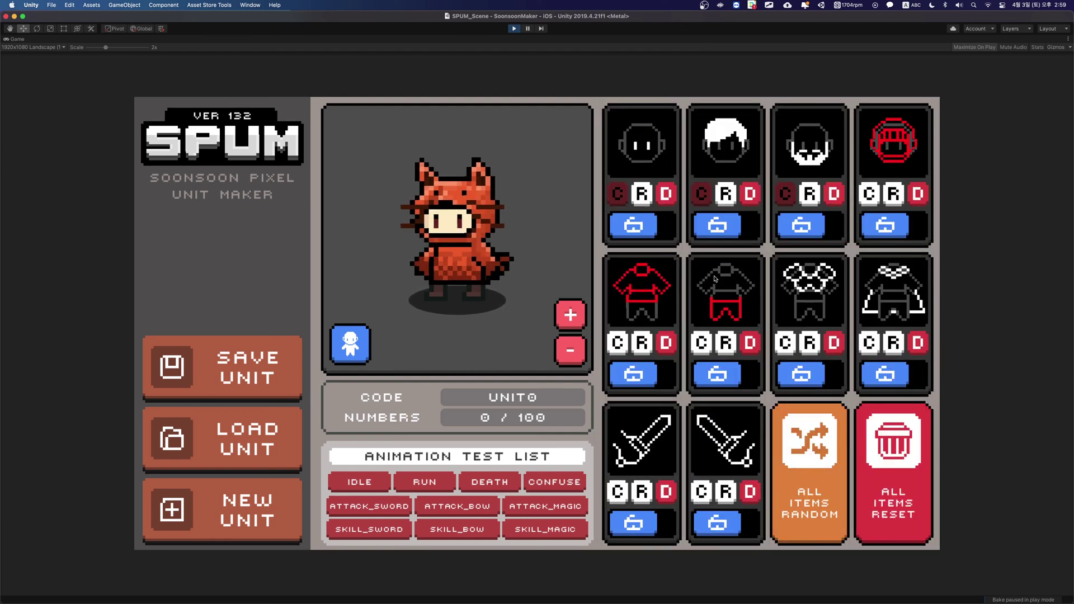
# Equip the fox pants and enlarge the unit preview to its maximum size.
pyautogui.click(713, 286)
pyautogui.click(684, 399)
pyautogui.click(570, 315)
pyautogui.click(570, 315)
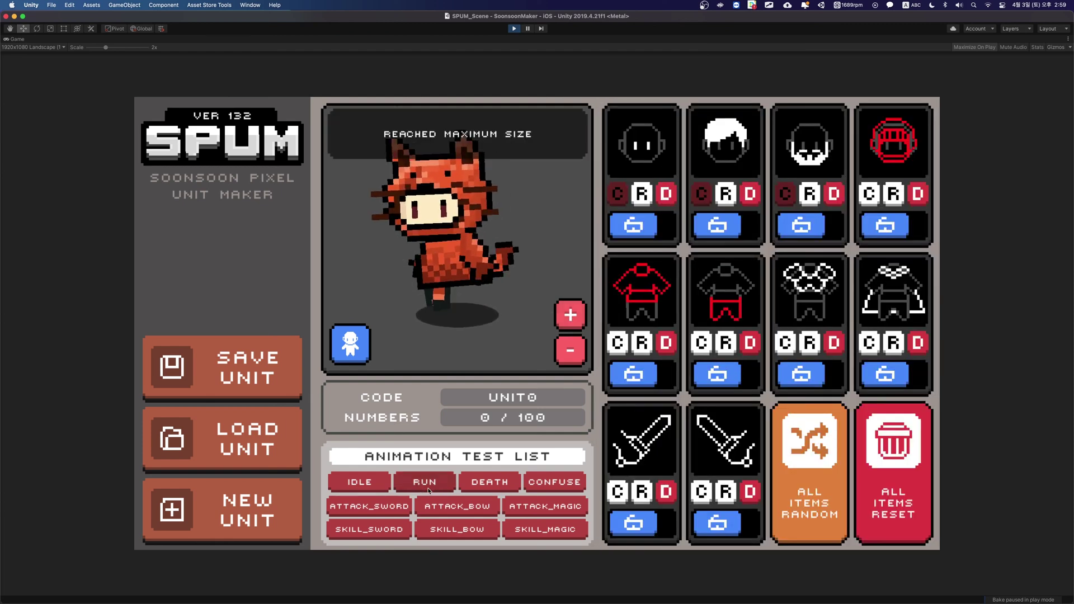
# Preview the fox unit's Death, Attack_Sword, Run and Idle animations.
pyautogui.click(513, 487)
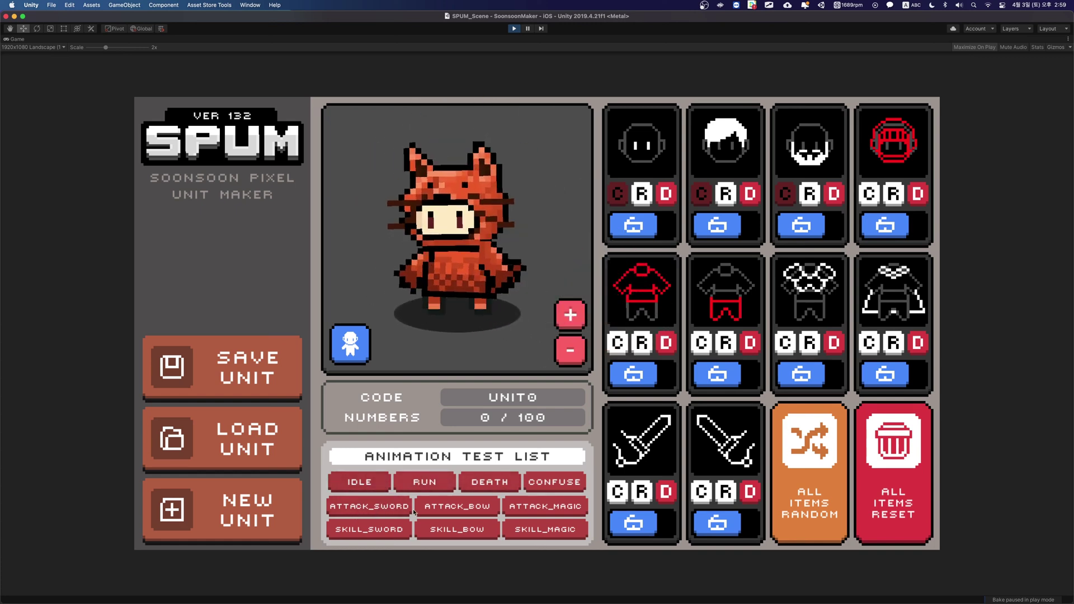
pyautogui.click(376, 511)
pyautogui.click(416, 486)
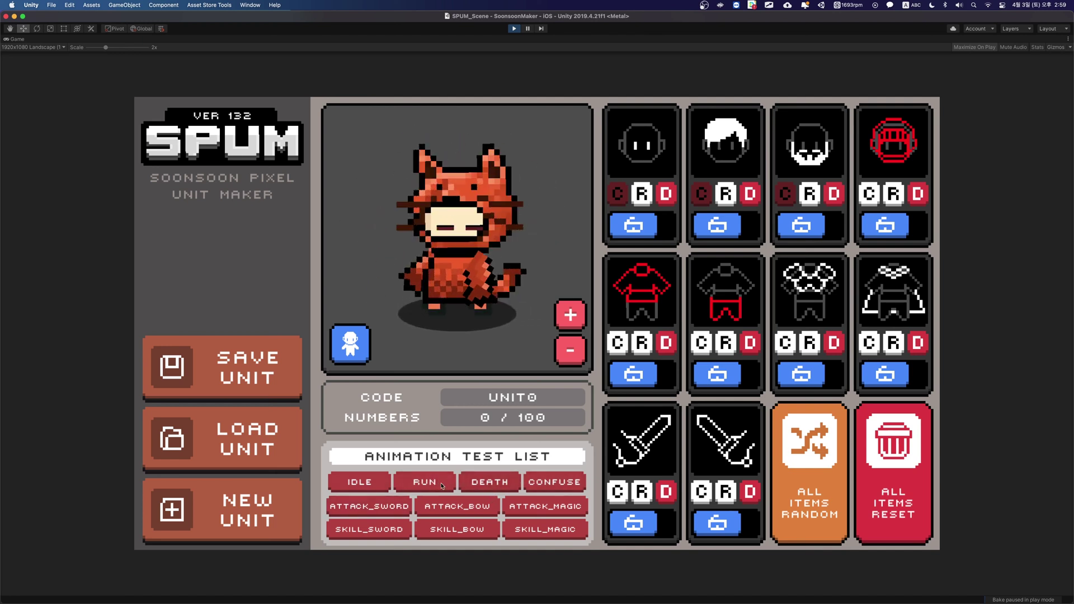
pyautogui.click(360, 482)
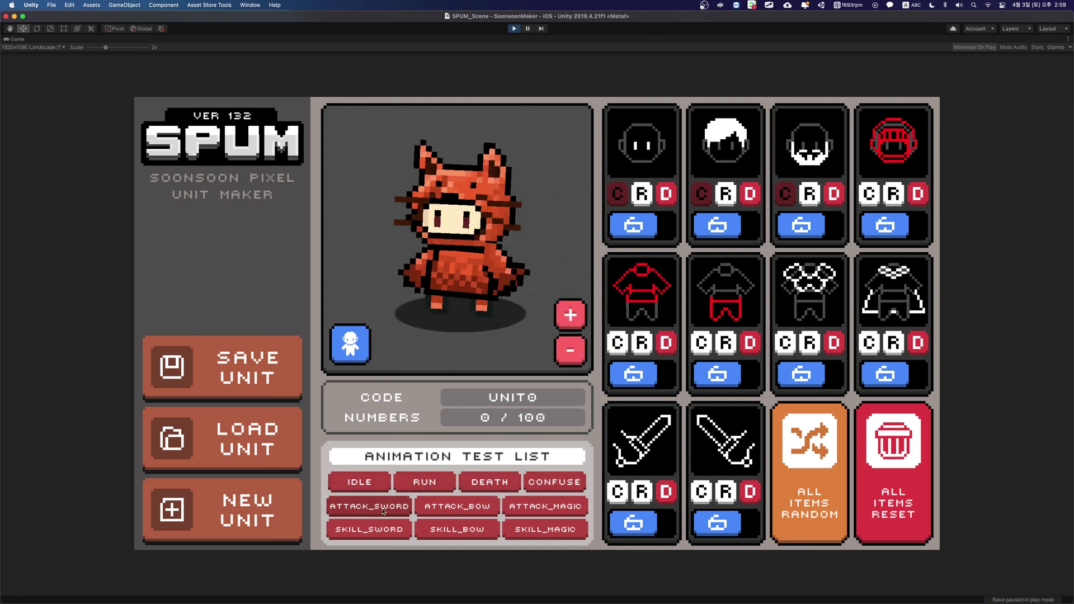
pyautogui.click(443, 484)
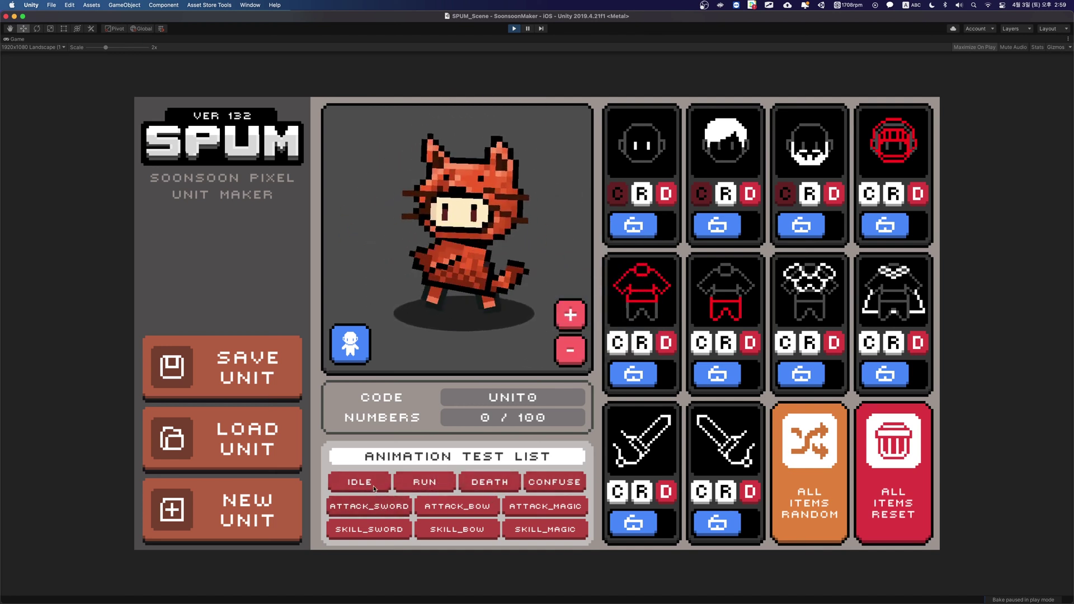